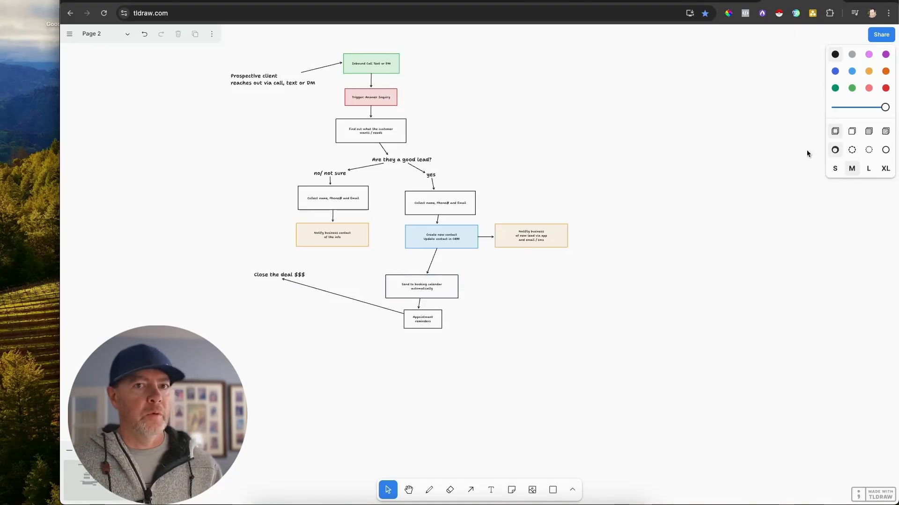
# - Add the text 'hey world' to the blank Excalidraw canvas at XL font size
pyautogui.click(628, 1)
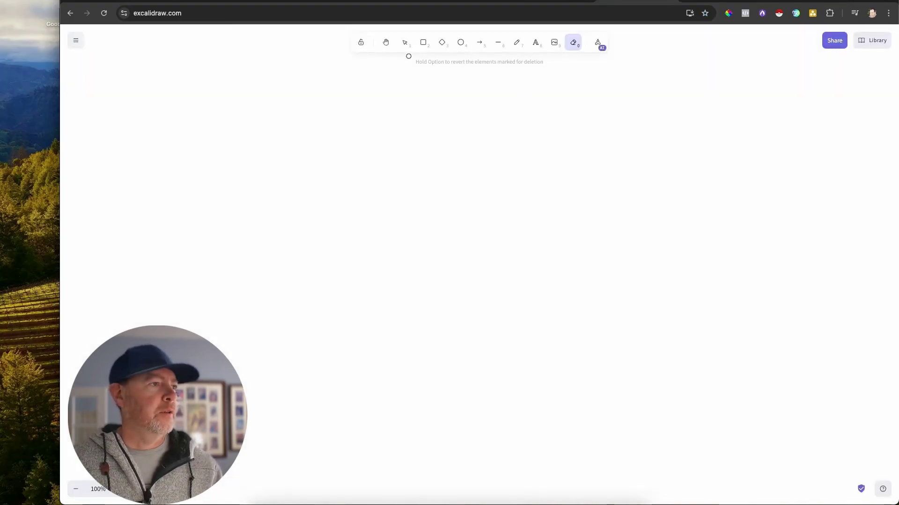
pyautogui.click(536, 43)
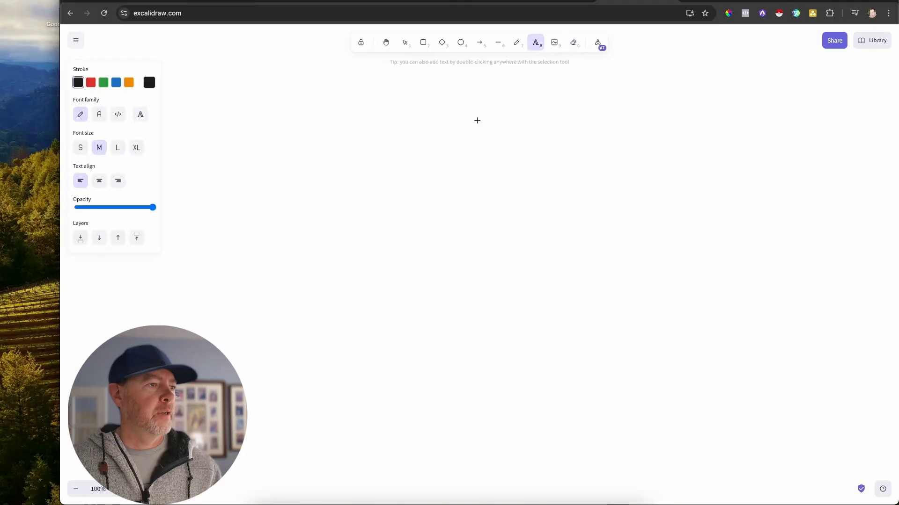
pyautogui.click(476, 122)
pyautogui.write('hey world')
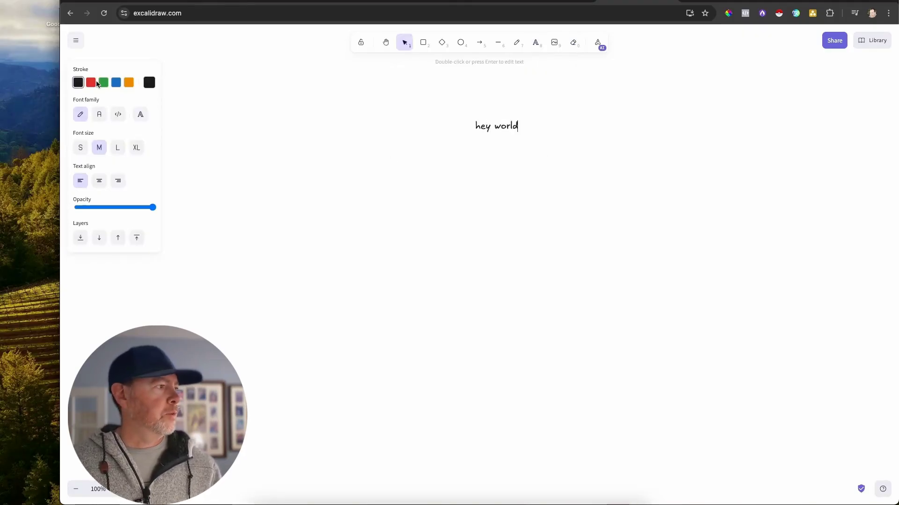
pyautogui.click(115, 148)
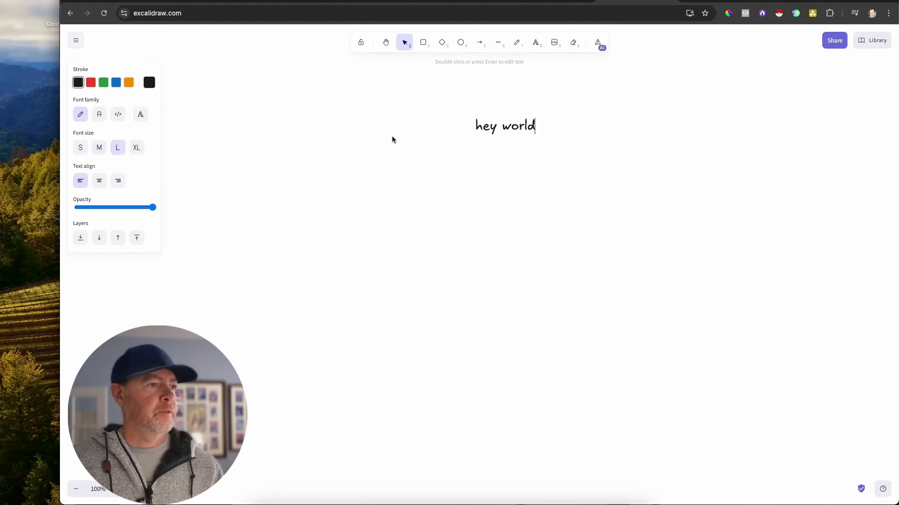
pyautogui.click(135, 148)
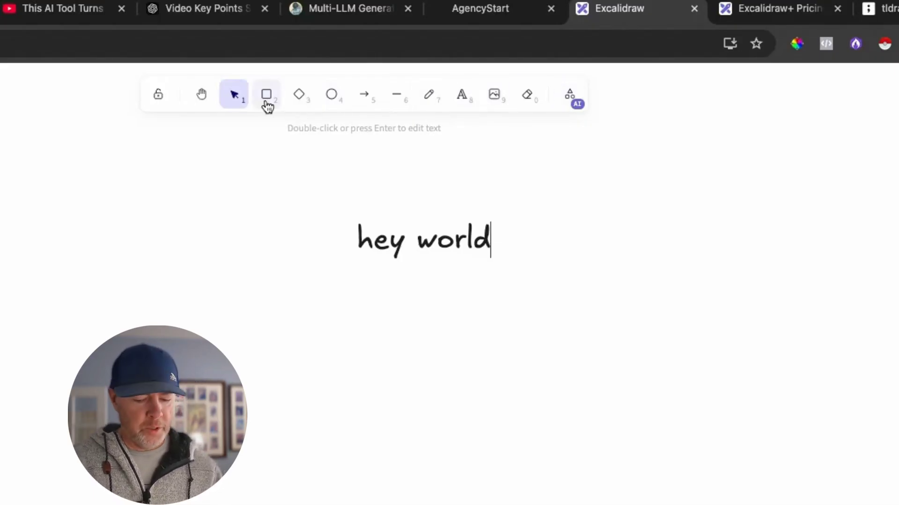
# - Remove the stray '2' after 'hey world' and finish editing the text
pyautogui.write('2')
pyautogui.press('BackSpace')
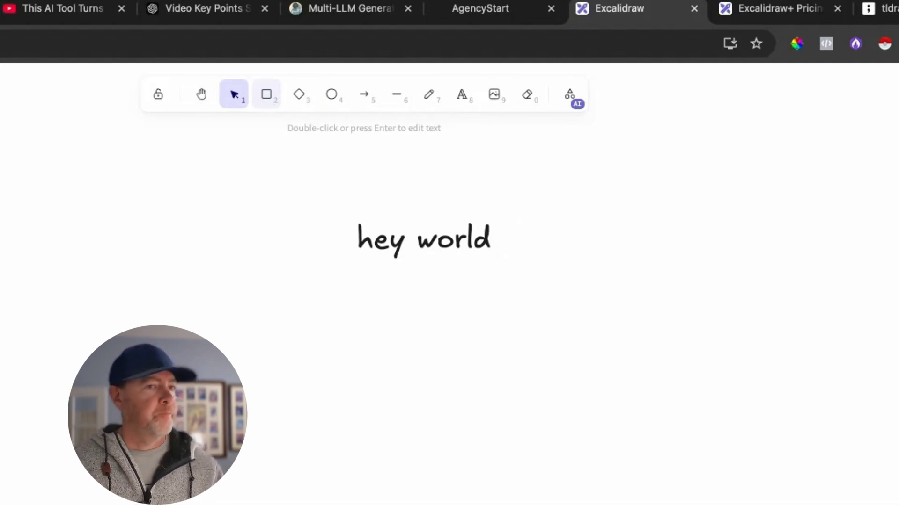
pyautogui.click(280, 344)
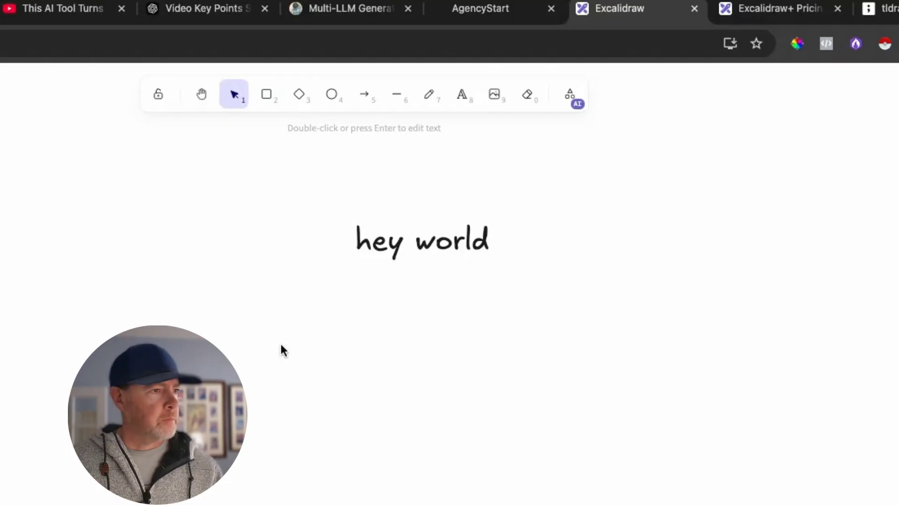
pyautogui.scroll(1, 775, 391)
# - Draw a rounded rectangle below 'hey world' and an ellipse beneath it
pyautogui.press('2')
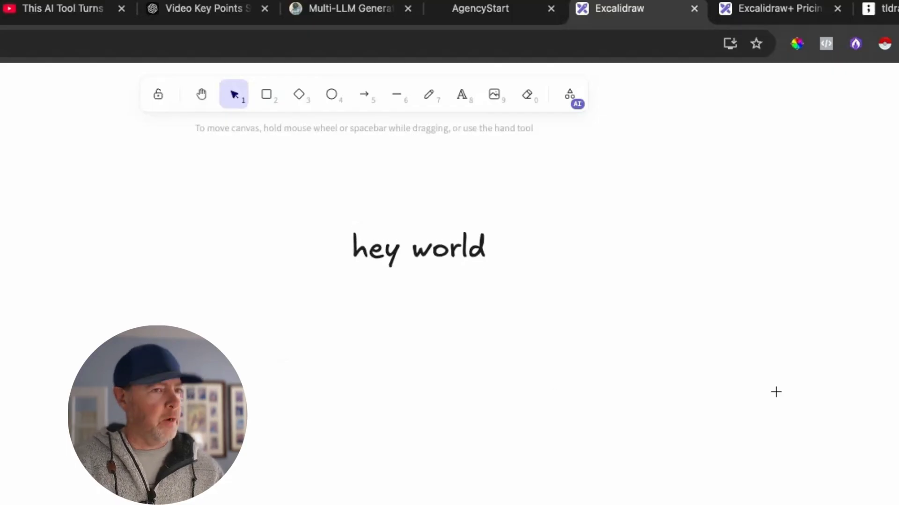
pyautogui.moveTo(317, 325); pyautogui.dragTo(560, 411)
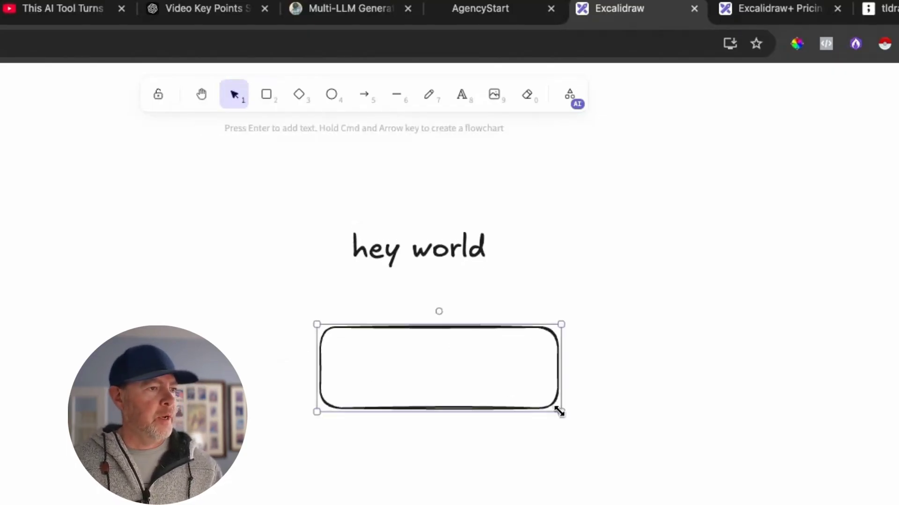
pyautogui.press('4')
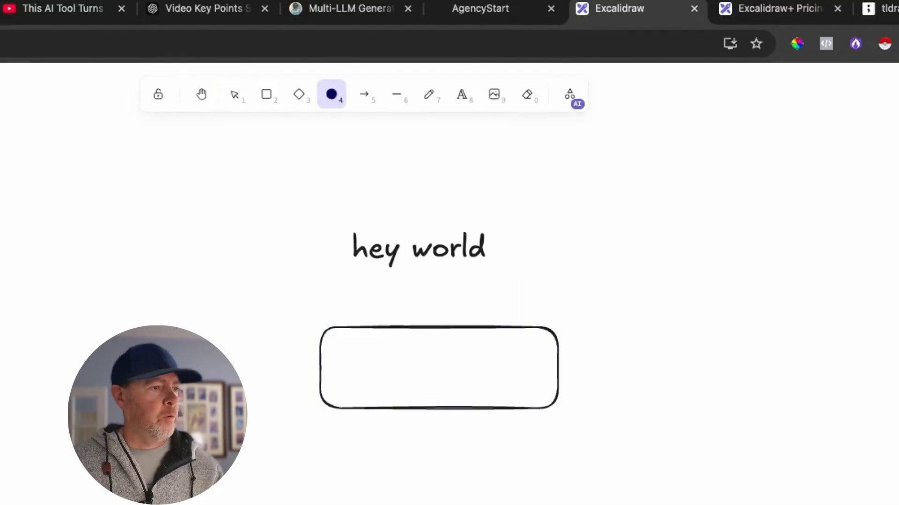
pyautogui.moveTo(404, 464); pyautogui.dragTo(569, 504)
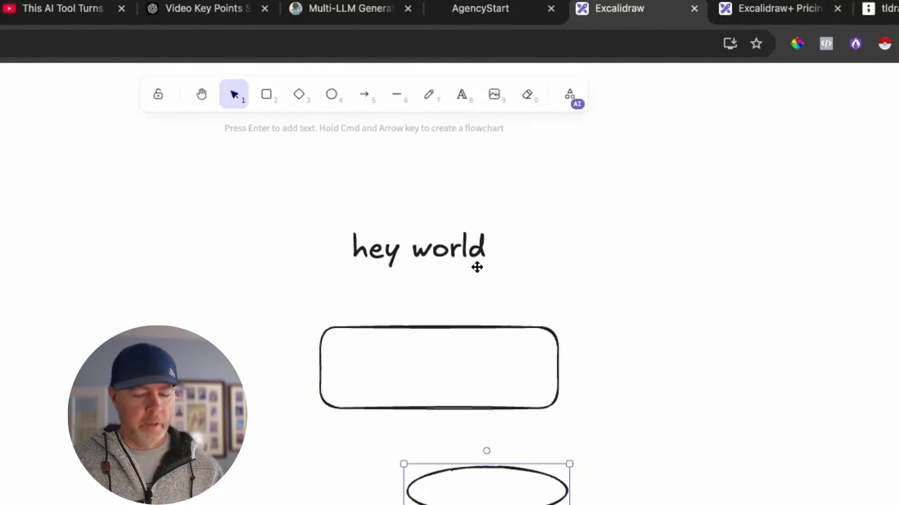
# - Add the label 'test' to the left of the rectangle
pyautogui.press('8')
pyautogui.click(230, 331)
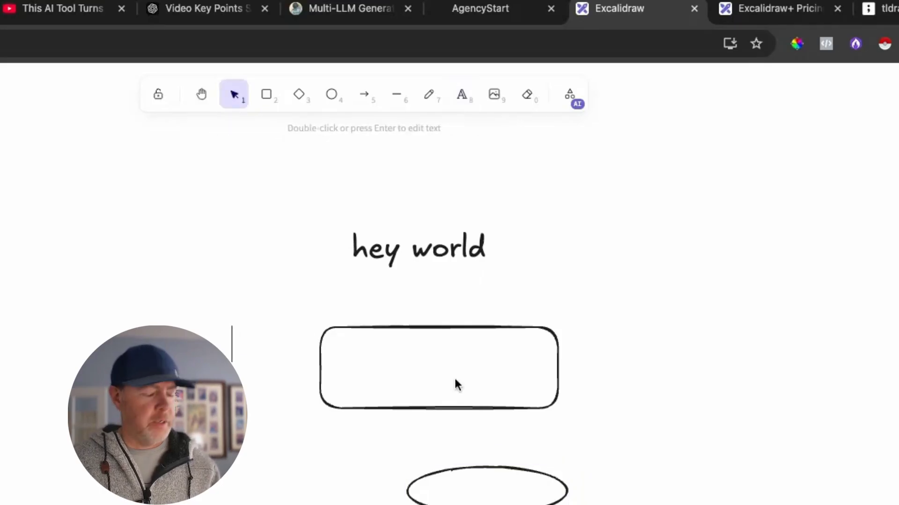
pyautogui.write('test')
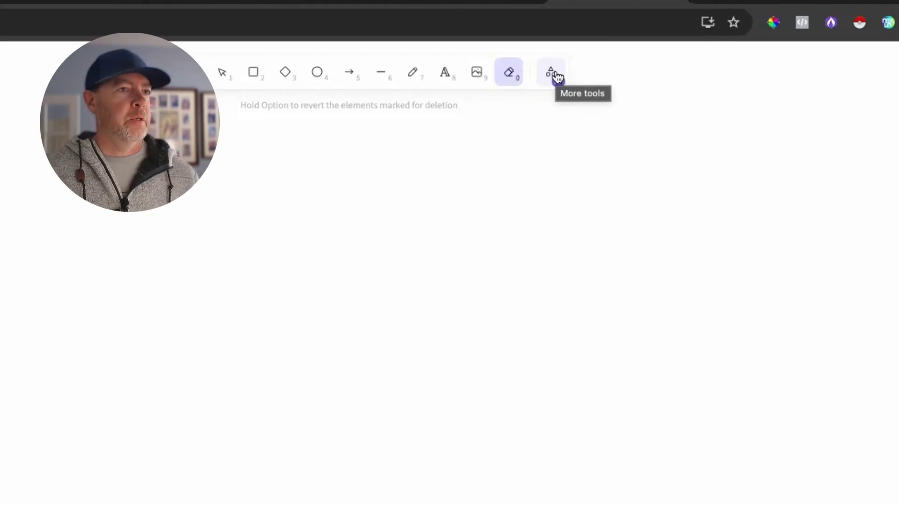
# - Open the Text to diagram generator under More tools > Generate
pyautogui.click(557, 76)
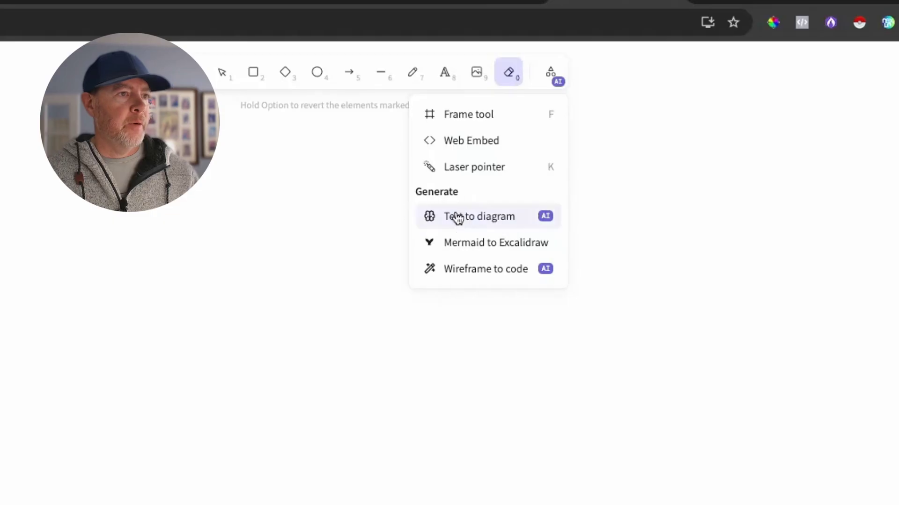
pyautogui.click(491, 220)
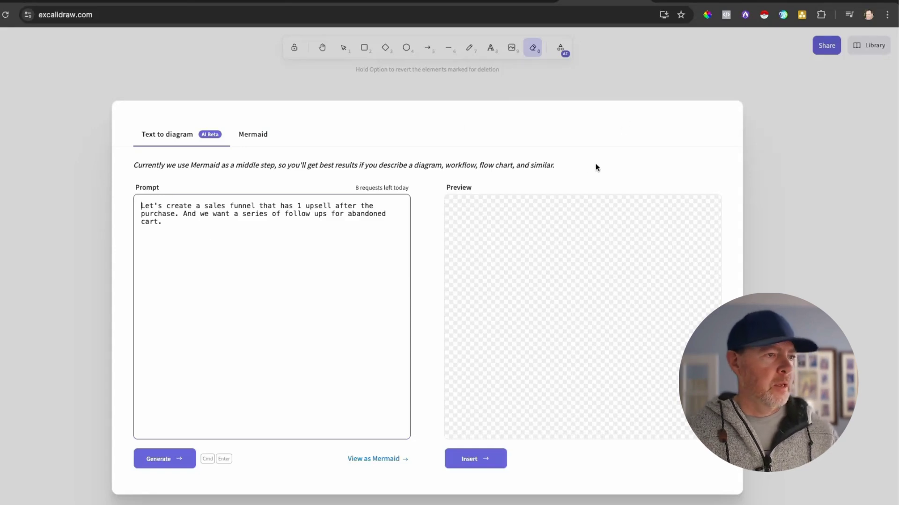
# - Generate a flowchart preview from the sales-funnel prompt with one upsell and abandoned-cart follow-ups
pyautogui.moveTo(559, 166); pyautogui.dragTo(288, 167)
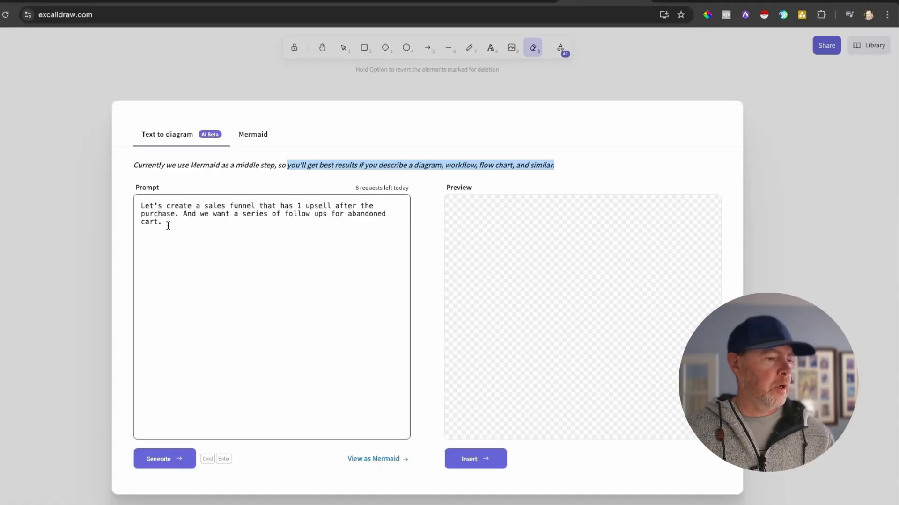
pyautogui.click(175, 457)
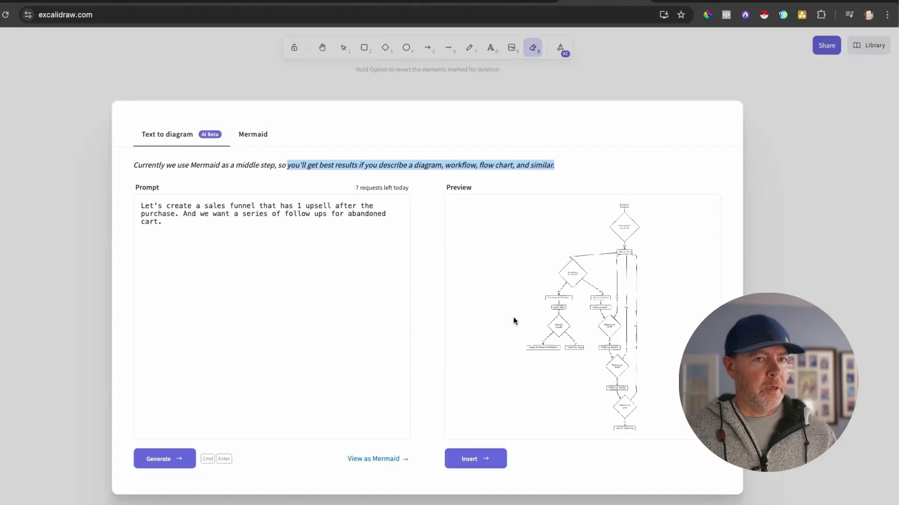
# - Insert the generated sales-funnel flowchart onto the canvas
pyautogui.click(472, 460)
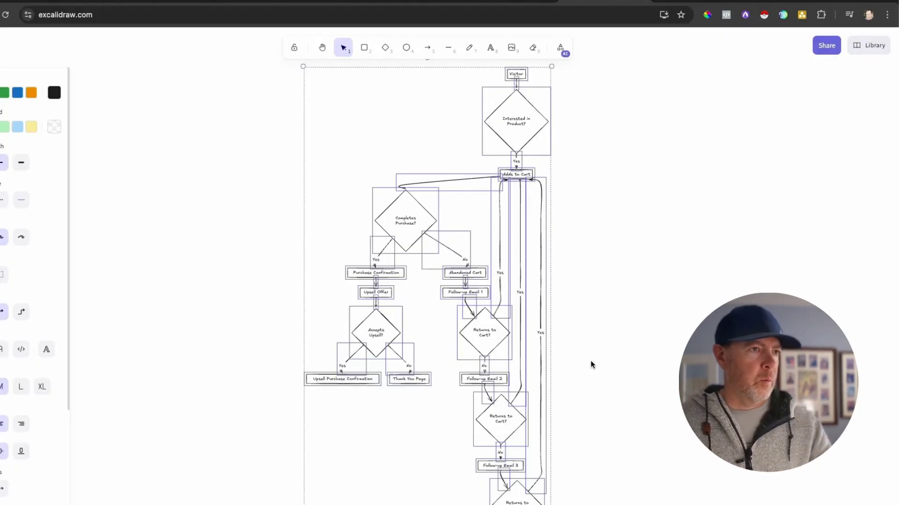
pyautogui.click(564, 346)
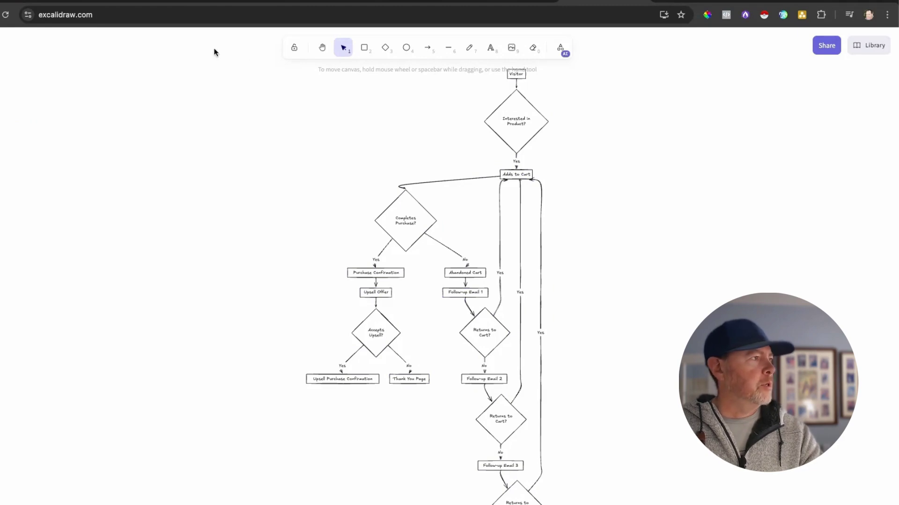
pyautogui.click(1, 47)
pyautogui.scroll(-2, 257, 133)
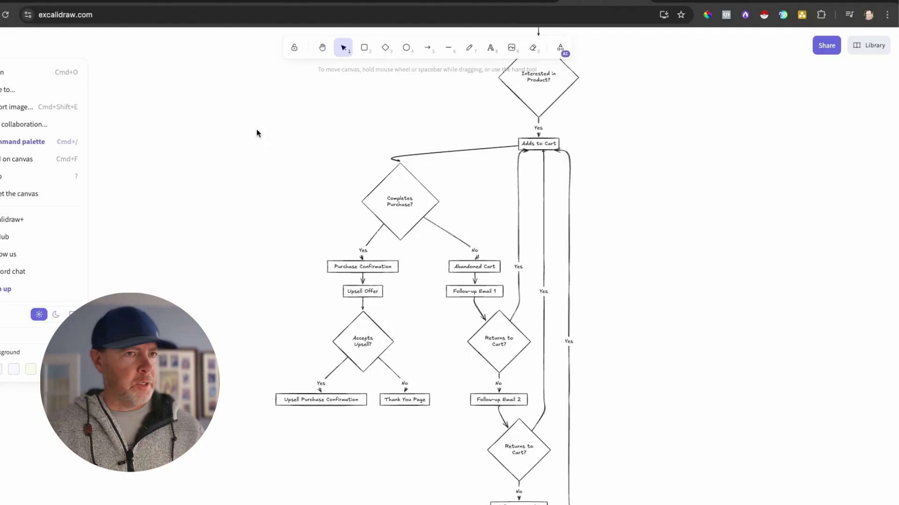
pyautogui.scroll(5, 257, 133)
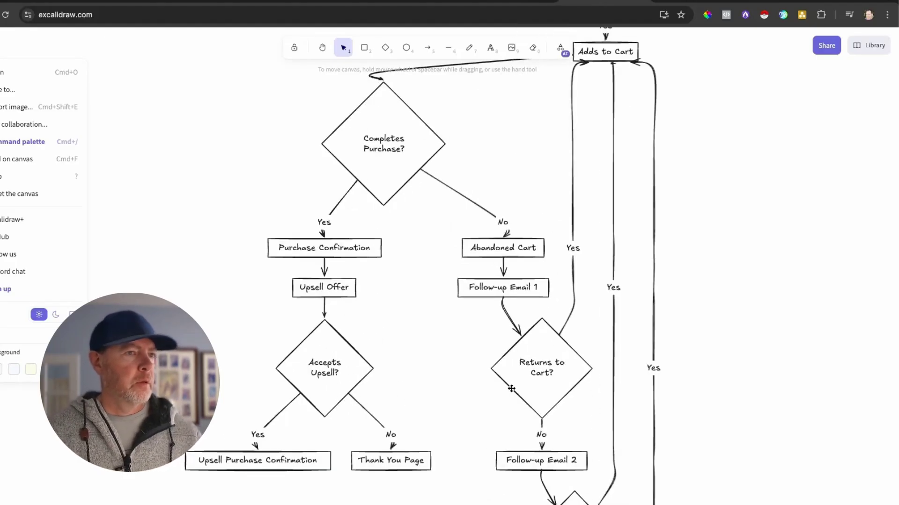
pyautogui.scroll(5, 658, 243)
# - Relabel the 'Interested in Product?' diamond to 'Interested'
pyautogui.click(607, 190)
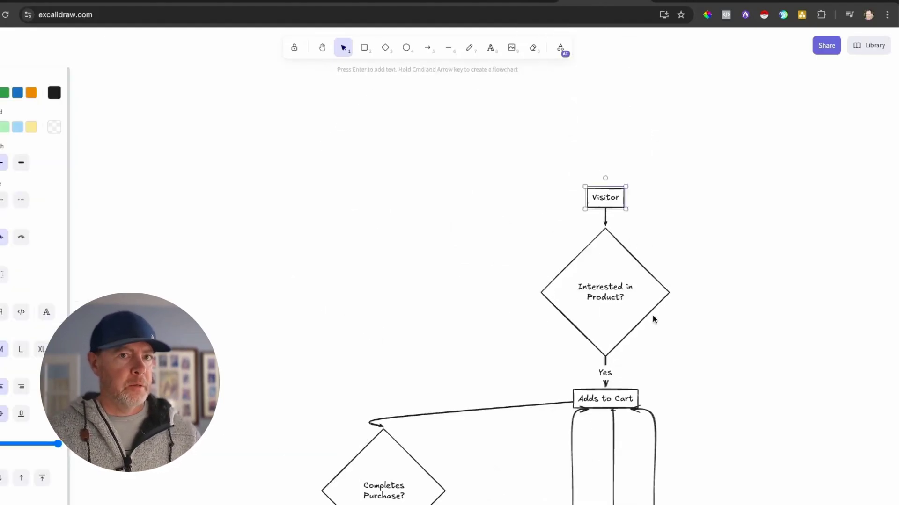
pyautogui.click(588, 298)
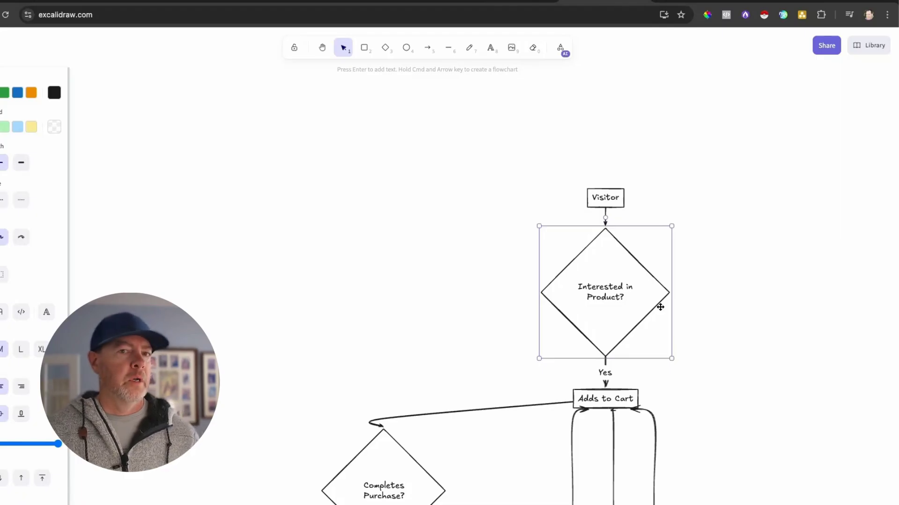
pyautogui.doubleClick(613, 298)
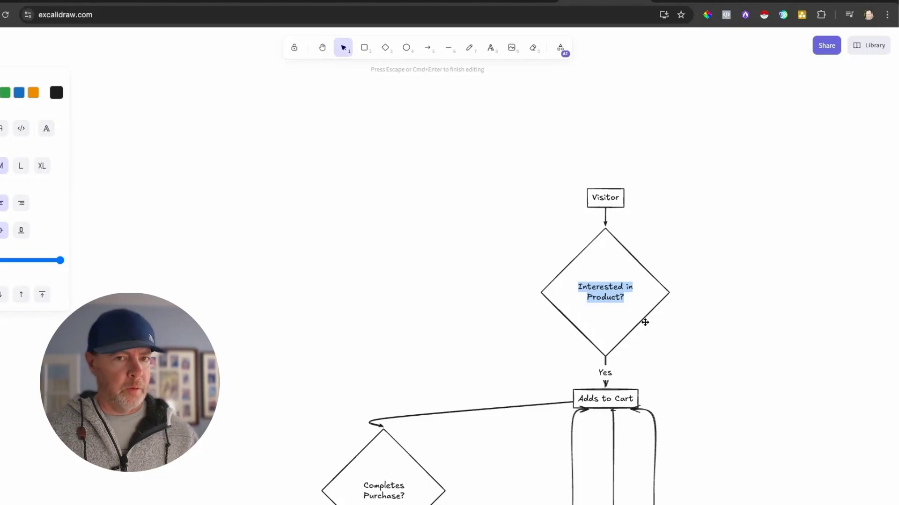
pyautogui.write('Interested')
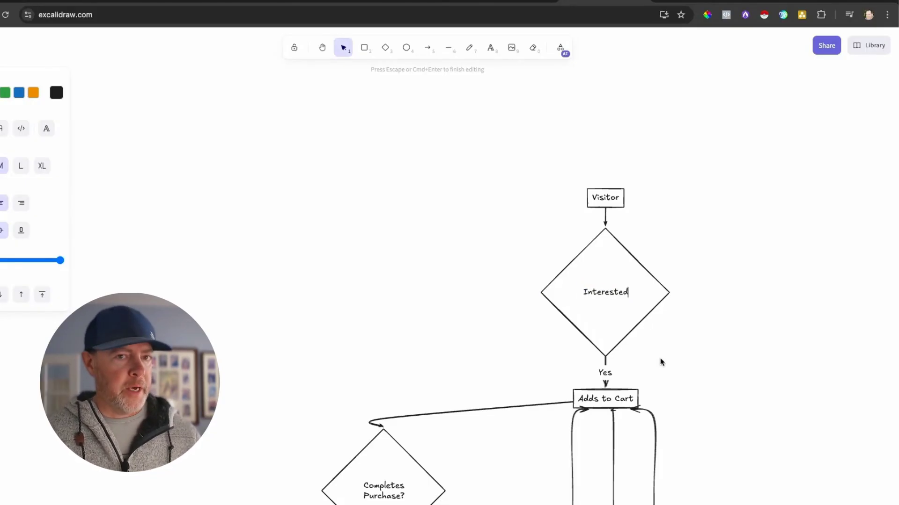
pyautogui.press('Escape')
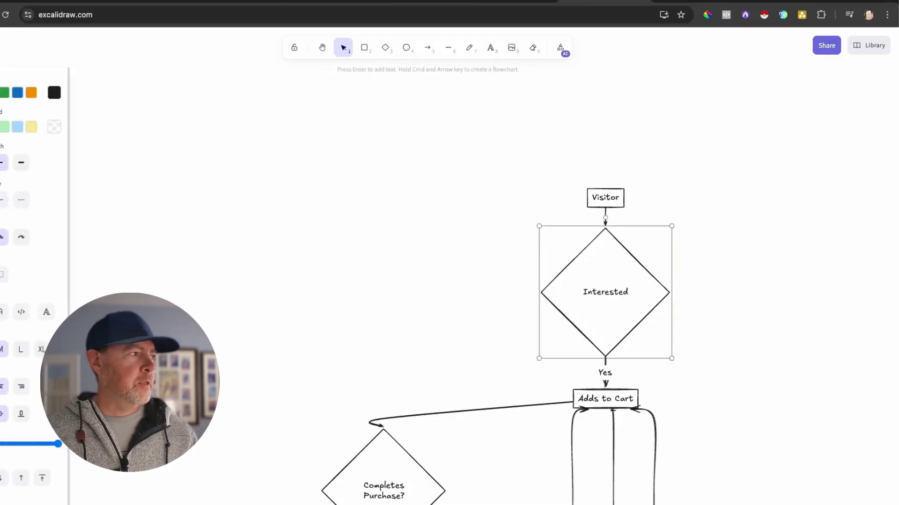
pyautogui.click(0, 93)
pyautogui.click(687, 263)
pyautogui.scroll(-2, 688, 272)
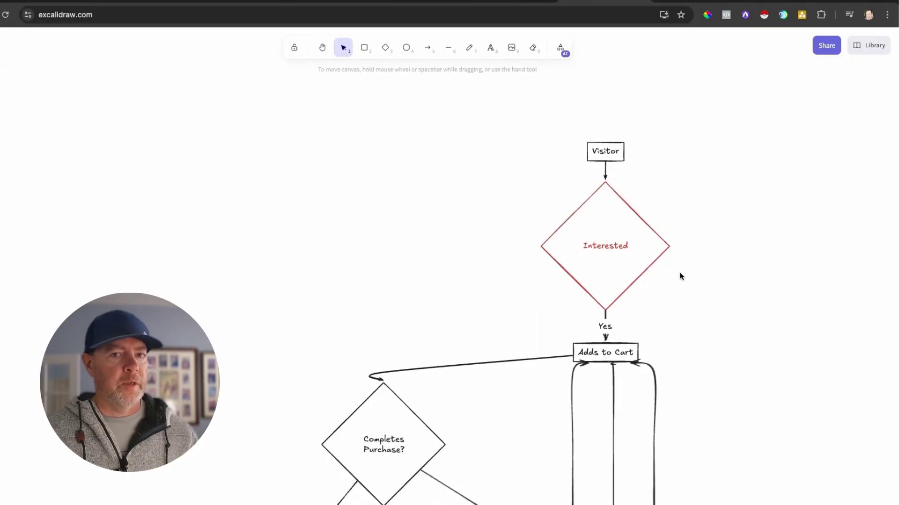
pyautogui.scroll(-2, 681, 276)
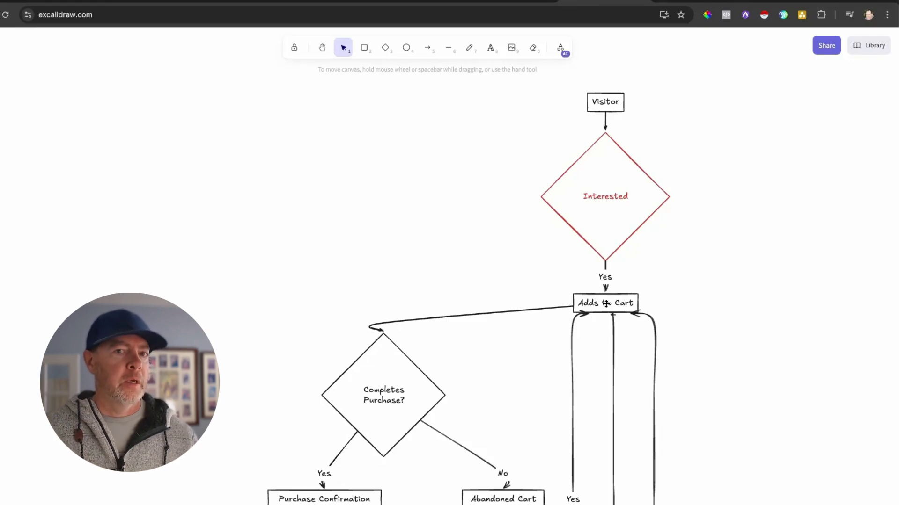
pyautogui.scroll(-5, 606, 305)
pyautogui.scroll(-1, 606, 304)
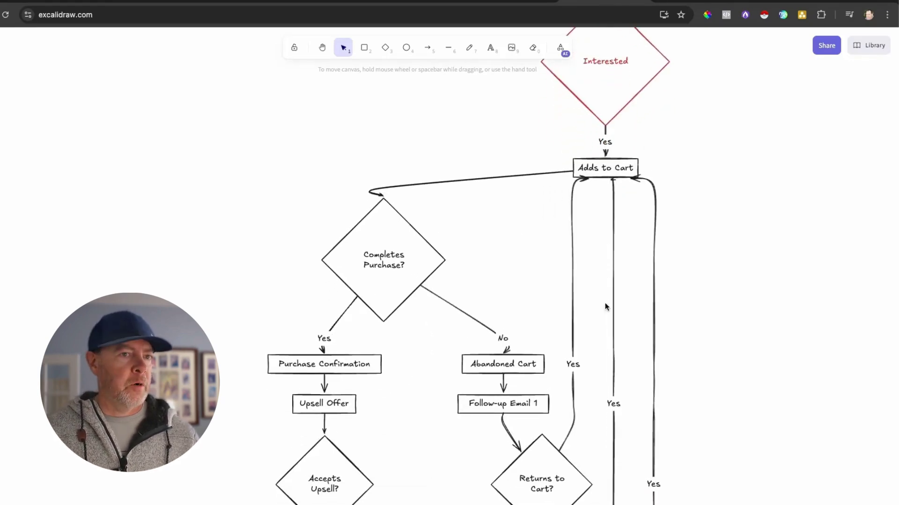
pyautogui.scroll(-3, 597, 321)
pyautogui.scroll(6, 597, 321)
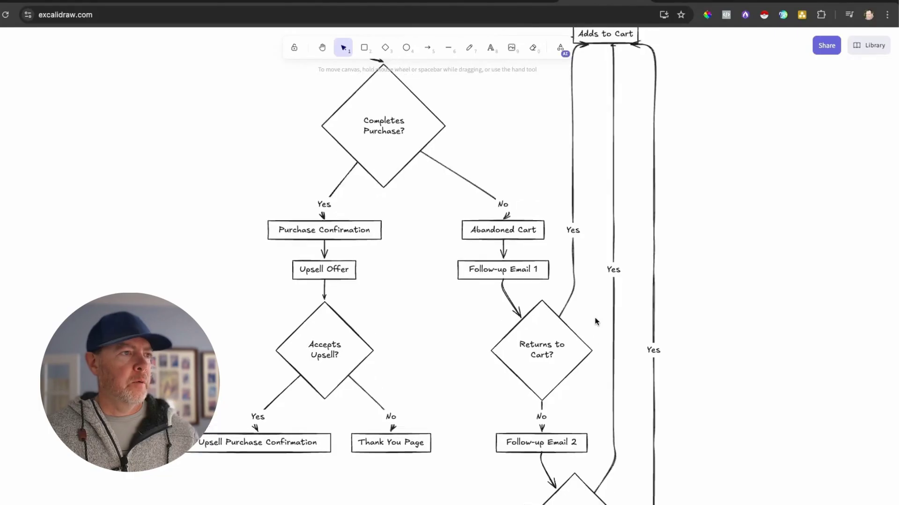
pyautogui.scroll(3, 596, 321)
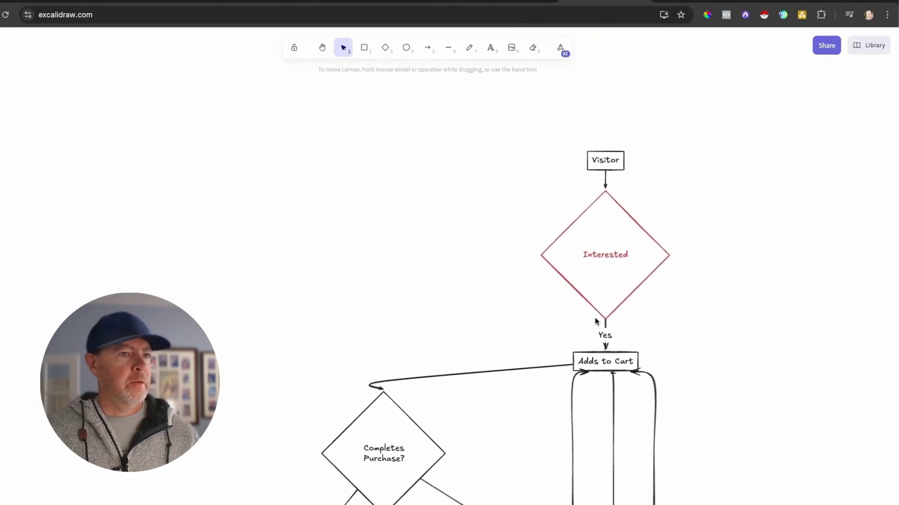
pyautogui.scroll(-2, 595, 321)
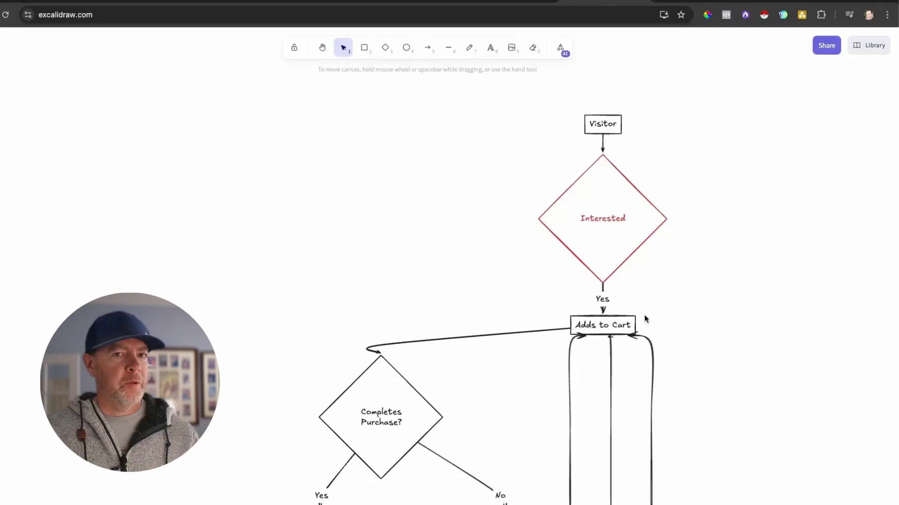
pyautogui.scroll(-5, 668, 309)
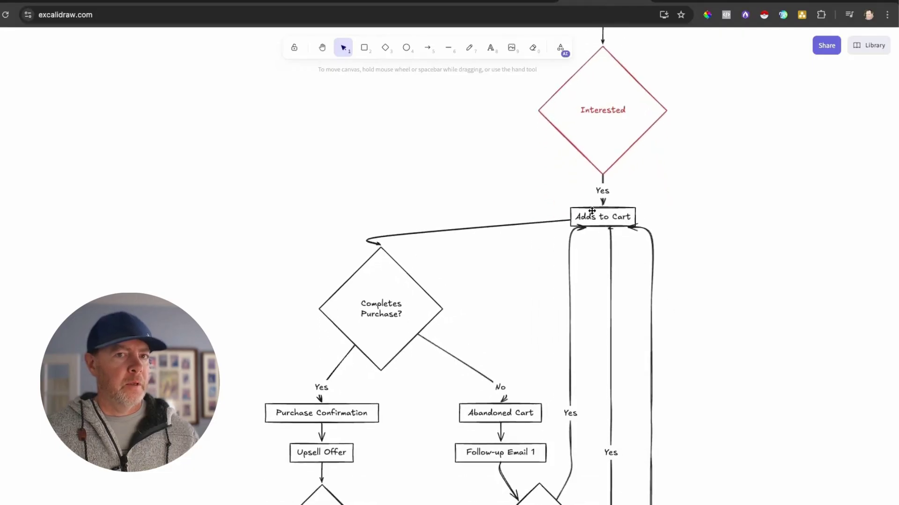
pyautogui.scroll(-8, 602, 224)
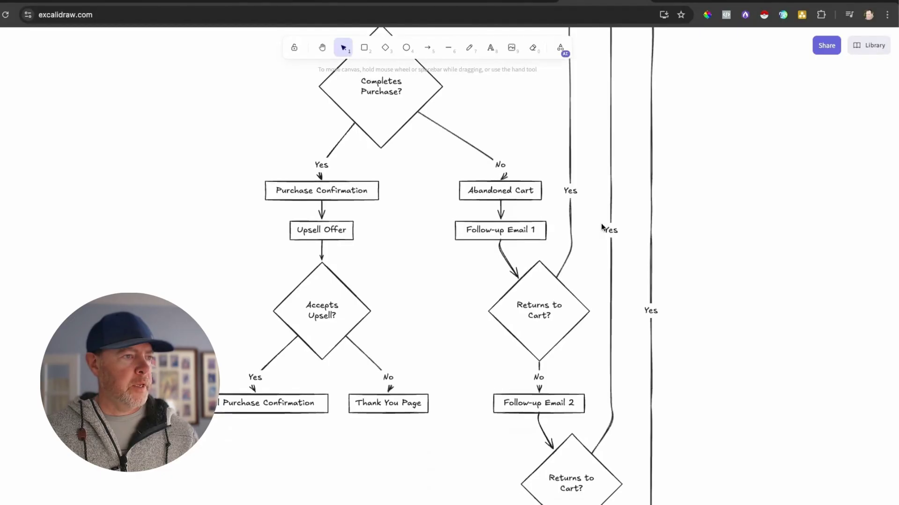
pyautogui.scroll(12, 602, 225)
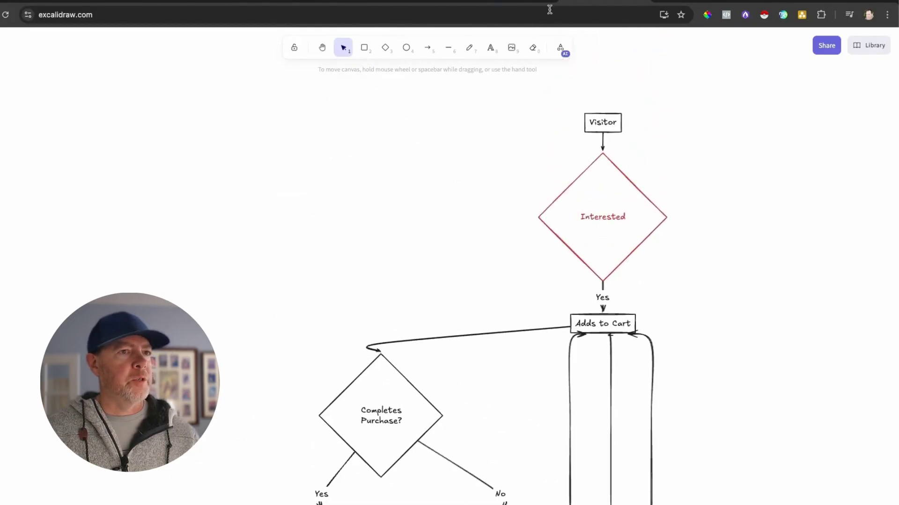
# - Reset the canvas, clearing all existing elements
pyautogui.click(561, 52)
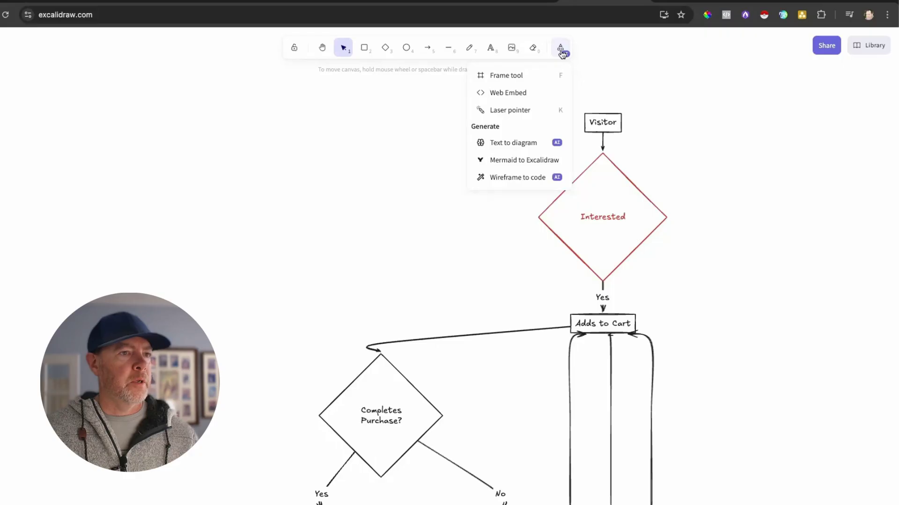
pyautogui.click(703, 148)
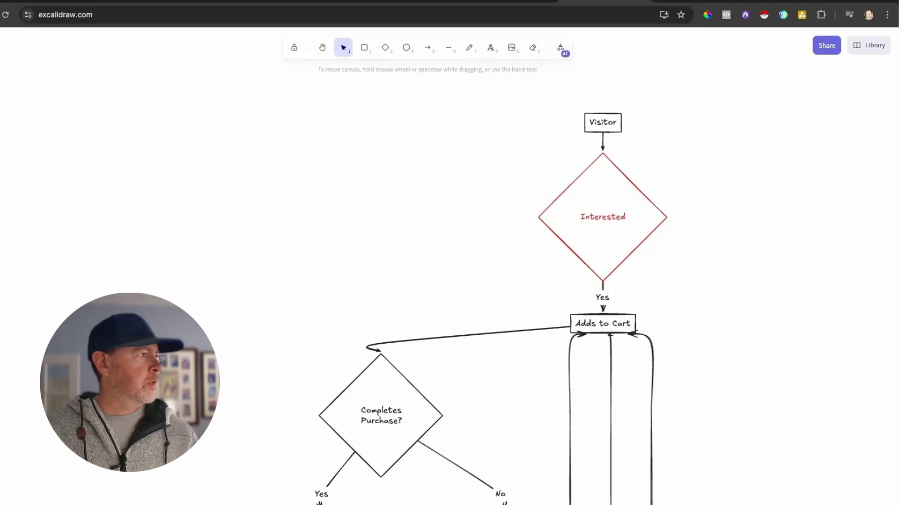
pyautogui.click(24, 199)
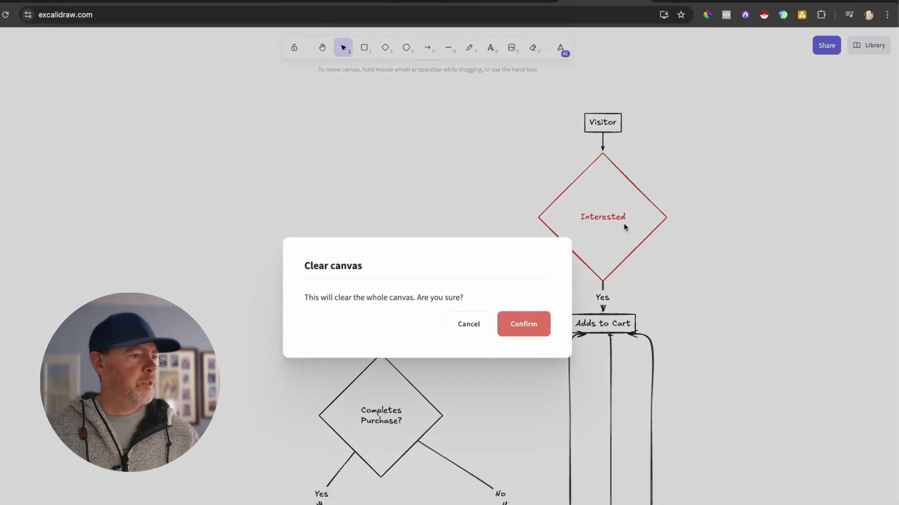
pyautogui.click(533, 323)
# - Regenerate the funnel with the added prompt 'I want to see each page in the funnel.' and insert it
pyautogui.click(560, 48)
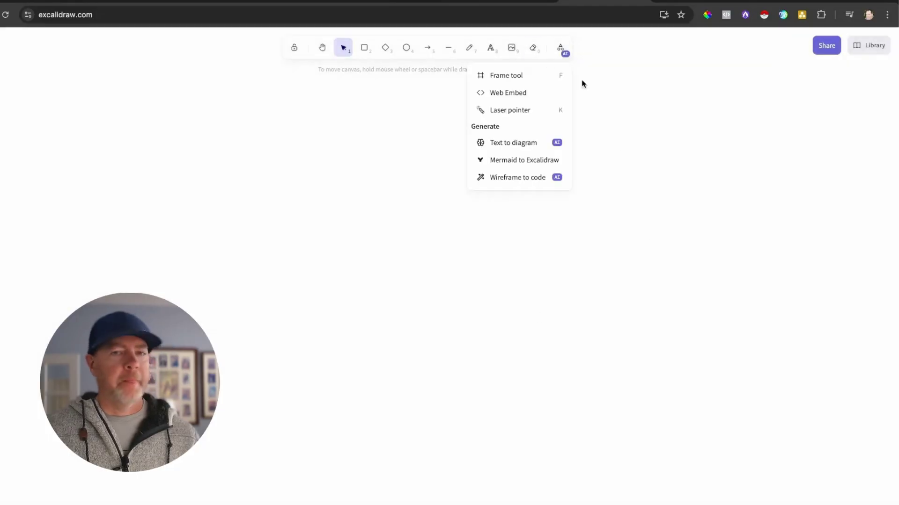
pyautogui.click(517, 144)
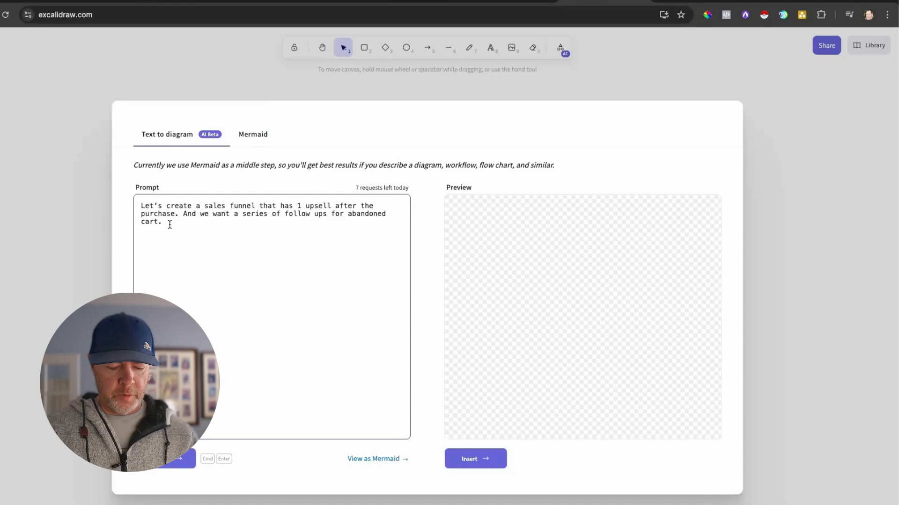
pyautogui.write('I want to se')
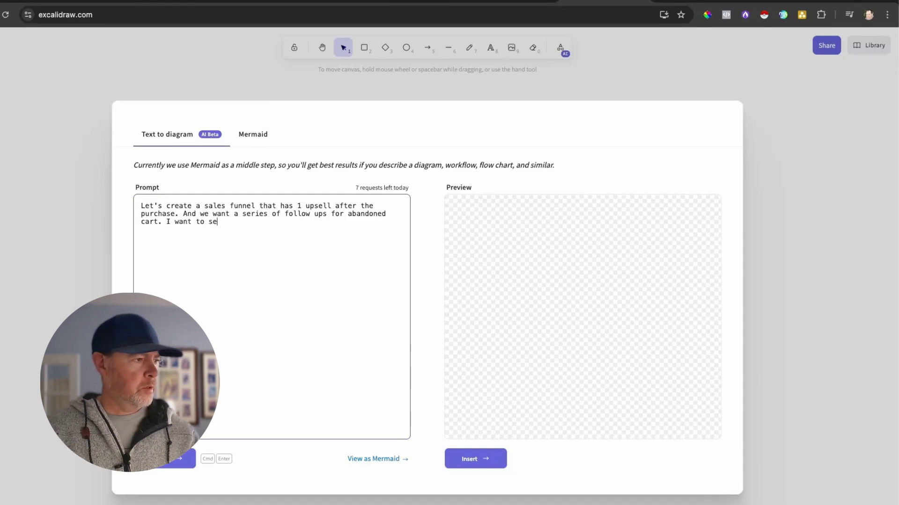
pyautogui.write('e each page in t')
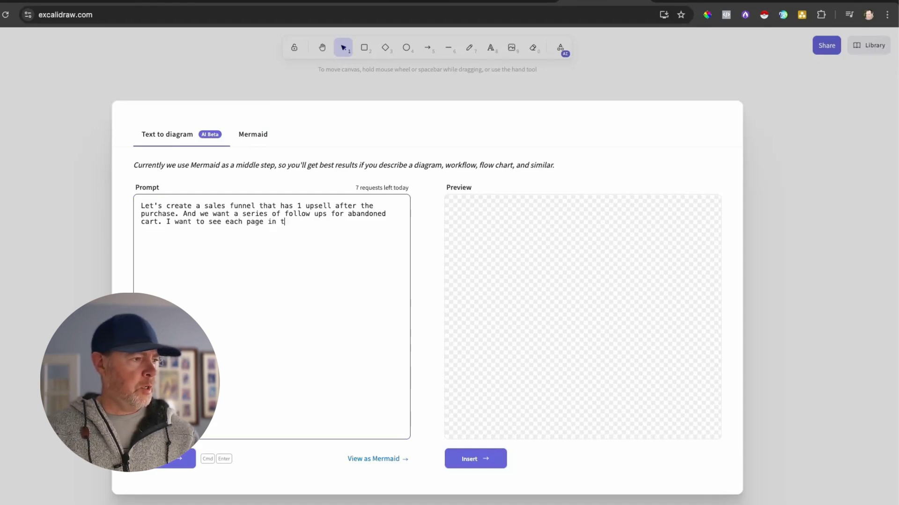
pyautogui.write('he funnel.')
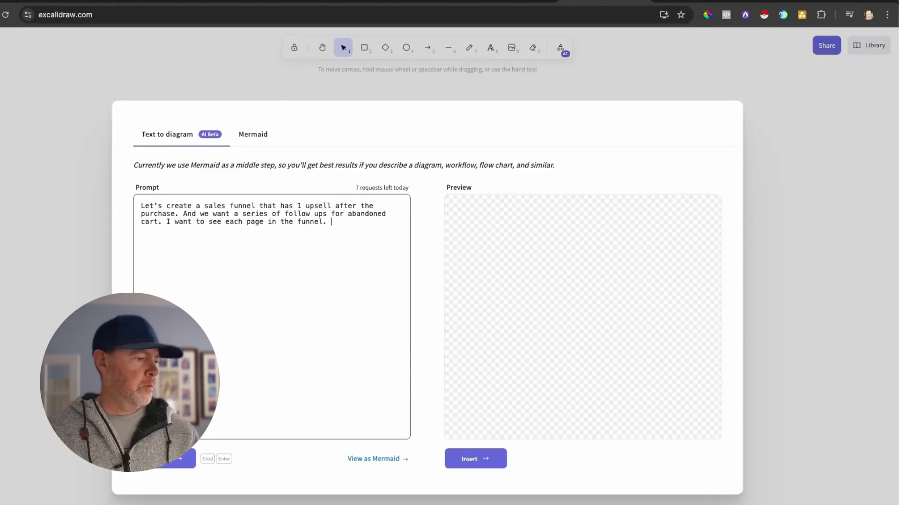
pyautogui.press('super+Return')
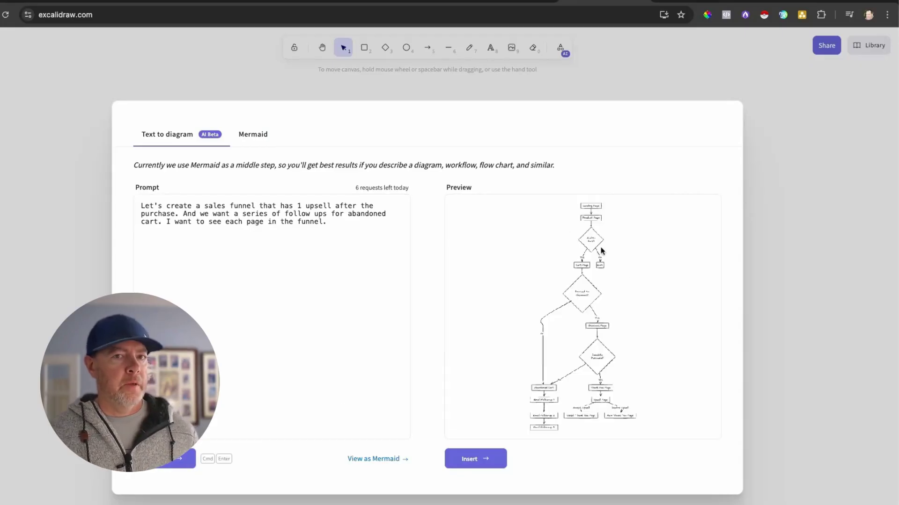
pyautogui.click(473, 458)
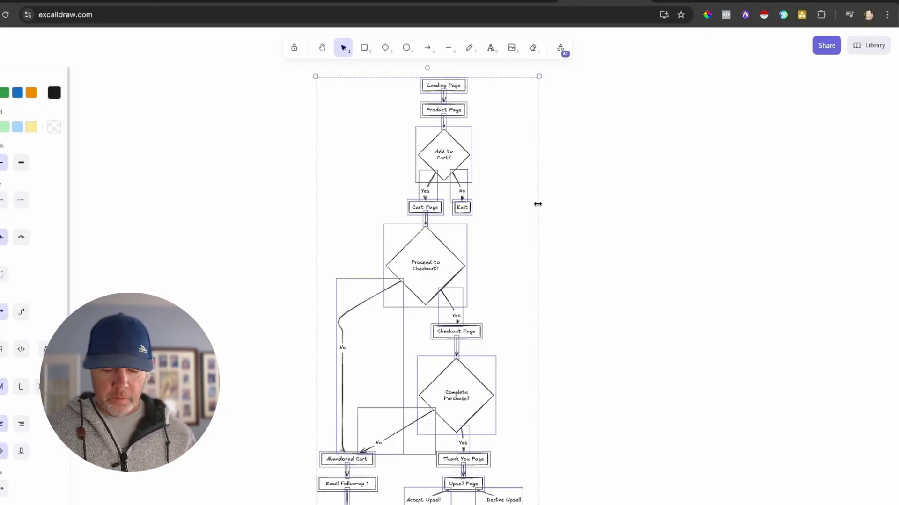
# - Fill the Product Page and Cart Page boxes light blue
pyautogui.scroll(5, 538, 204)
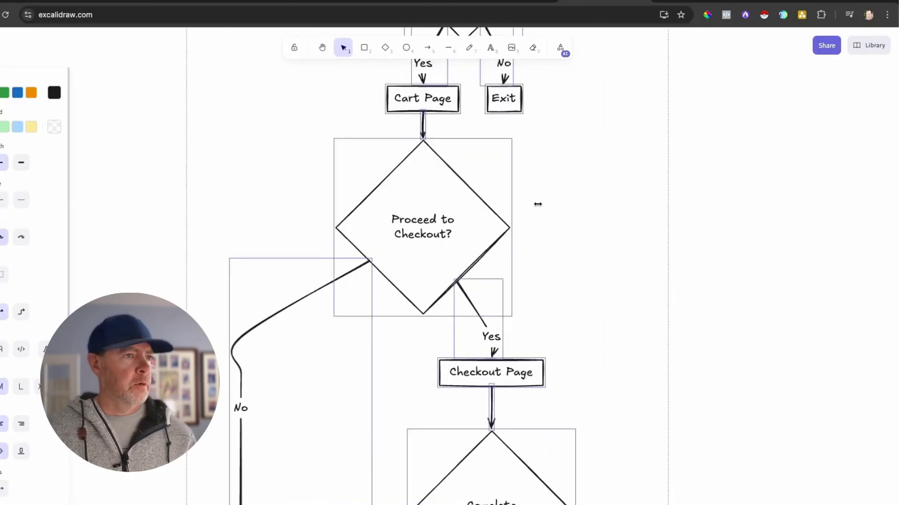
pyautogui.hscroll(3, 524, 187)
pyautogui.scroll(6, 455, 210)
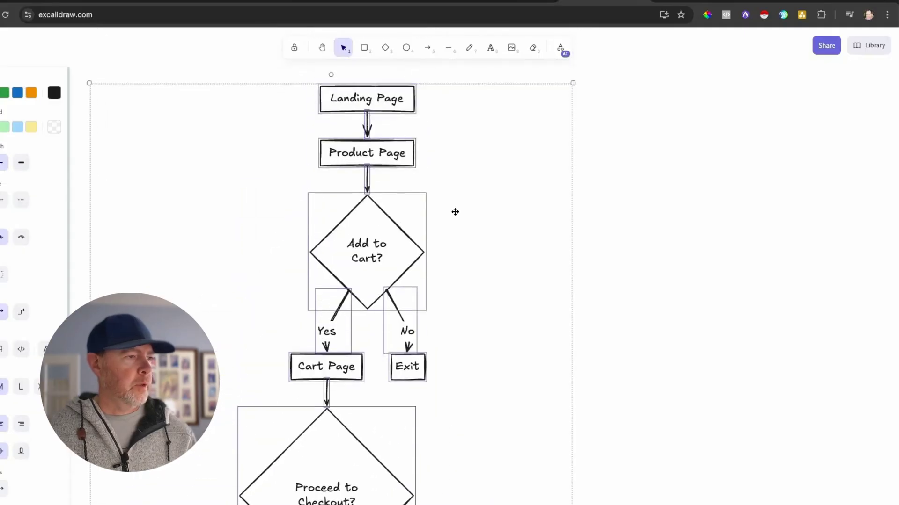
pyautogui.scroll(4, 455, 212)
pyautogui.click(373, 248)
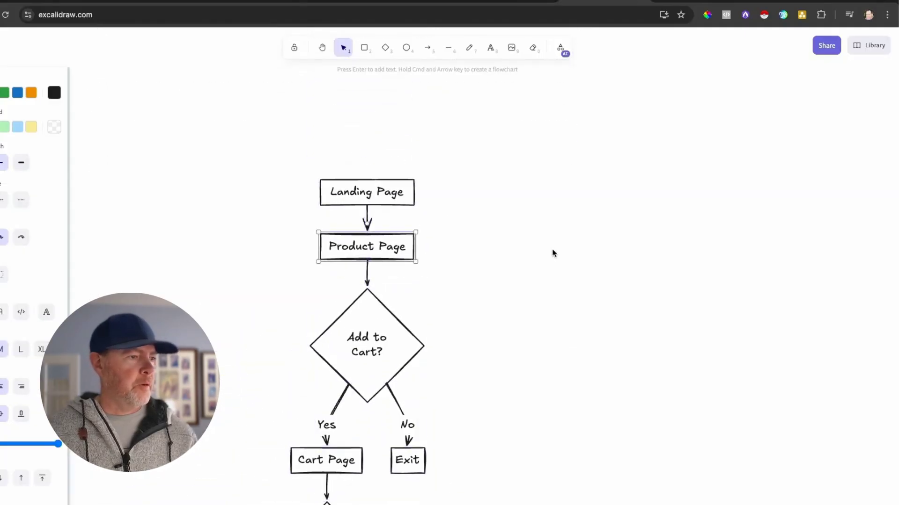
pyautogui.click(16, 127)
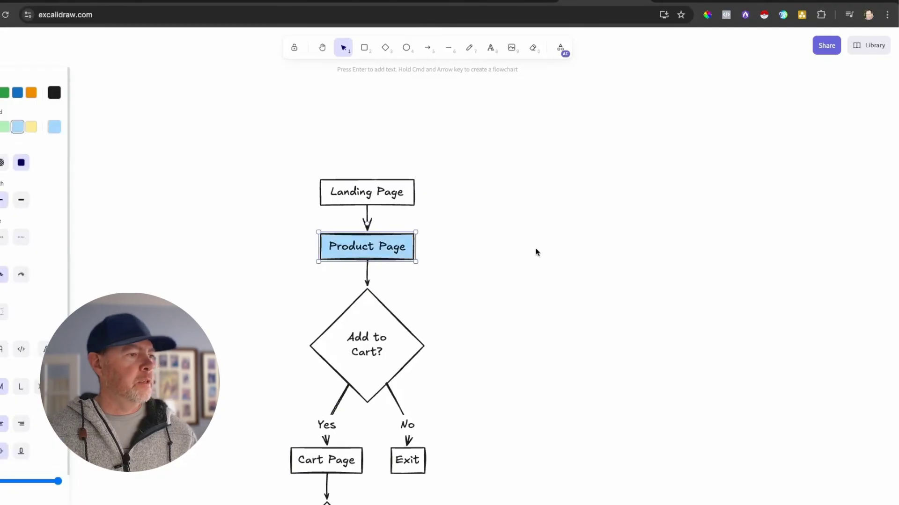
pyautogui.scroll(-3, 465, 258)
pyautogui.scroll(-3, 454, 365)
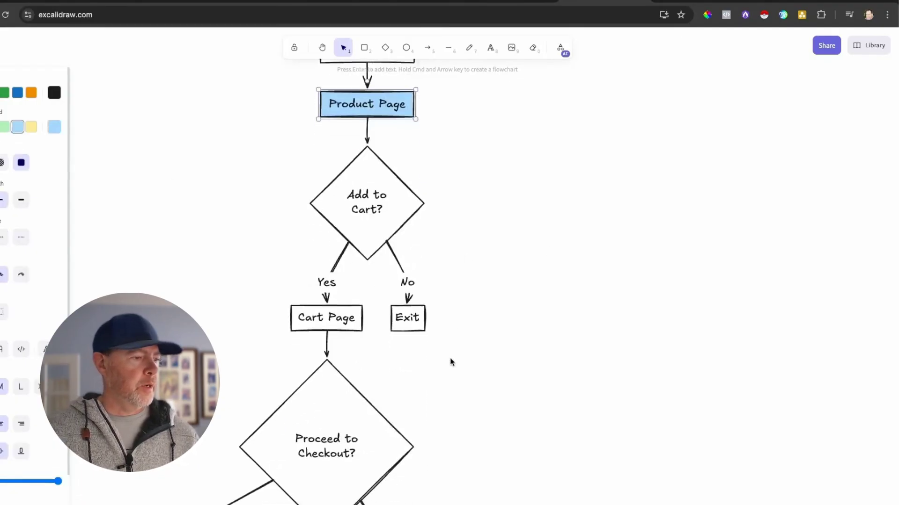
pyautogui.click(339, 300)
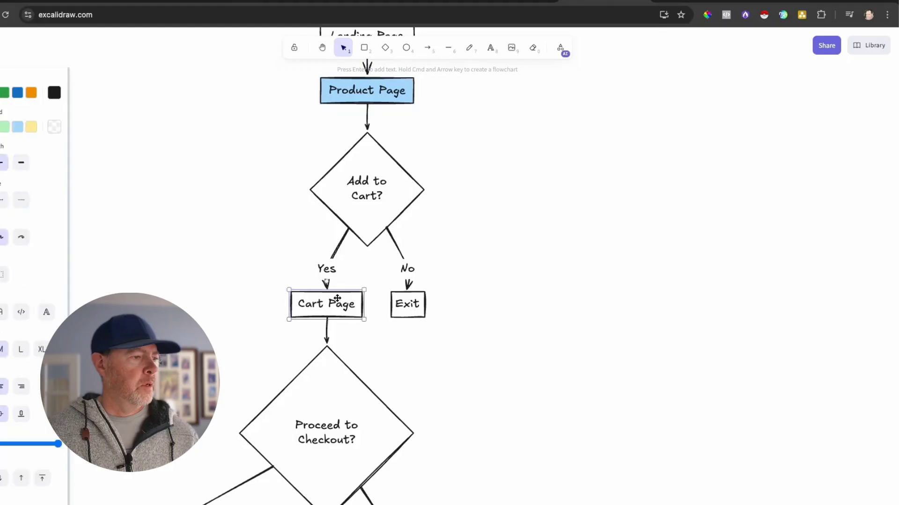
pyautogui.click(17, 127)
# - Fill Checkout Page and Upsell Page light blue, and delete the Thank You Page box
pyautogui.scroll(-8, 554, 213)
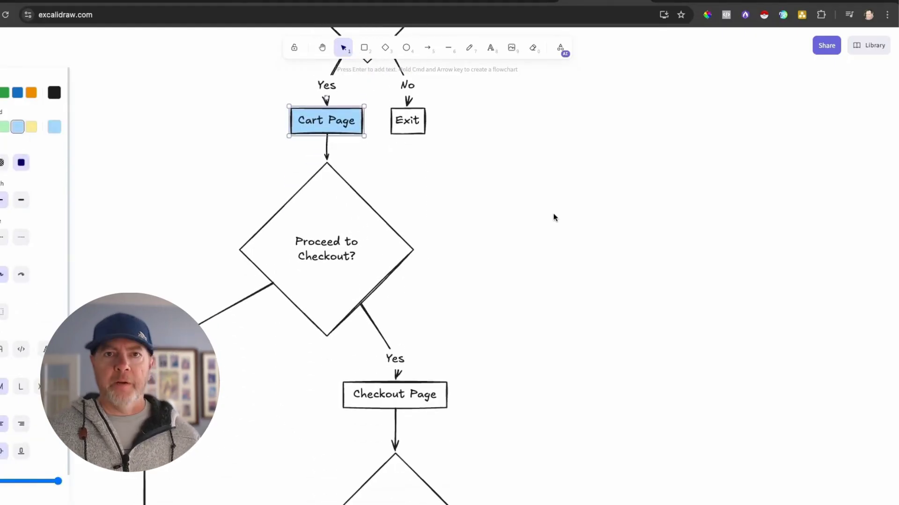
pyautogui.click(418, 399)
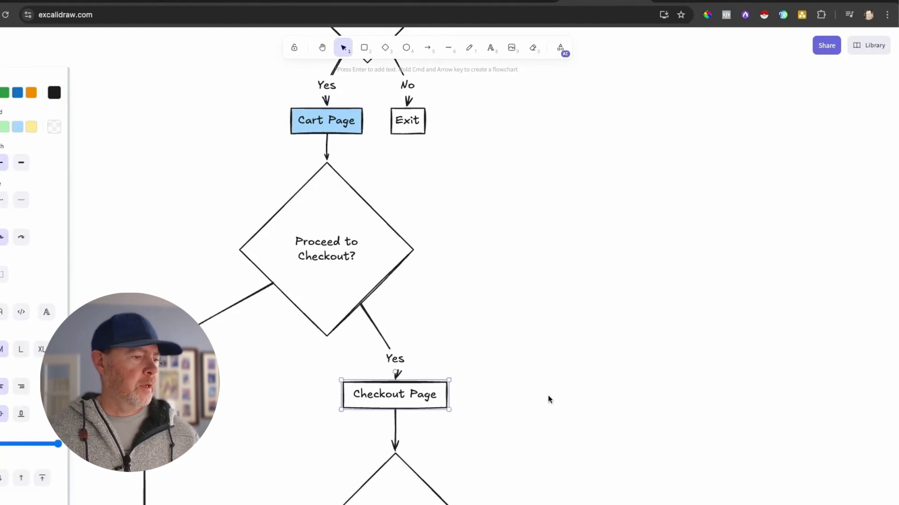
pyautogui.click(17, 130)
pyautogui.click(17, 129)
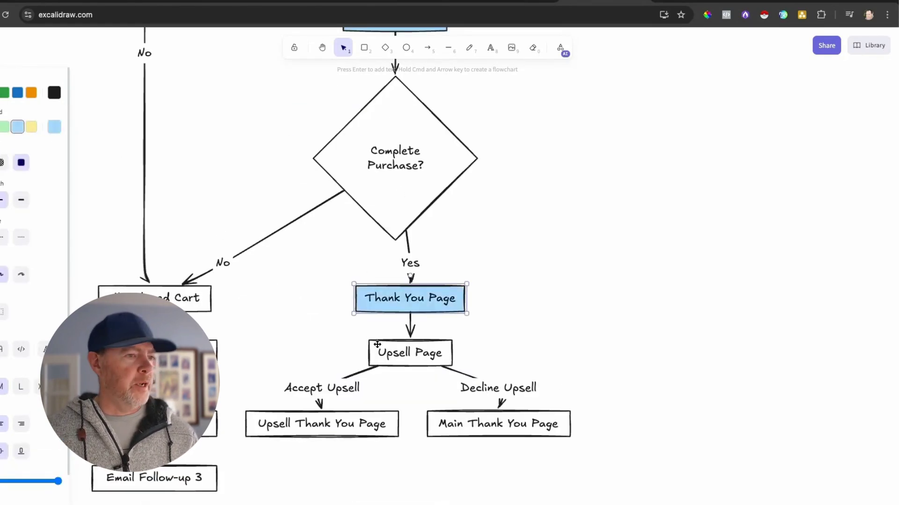
pyautogui.click(401, 352)
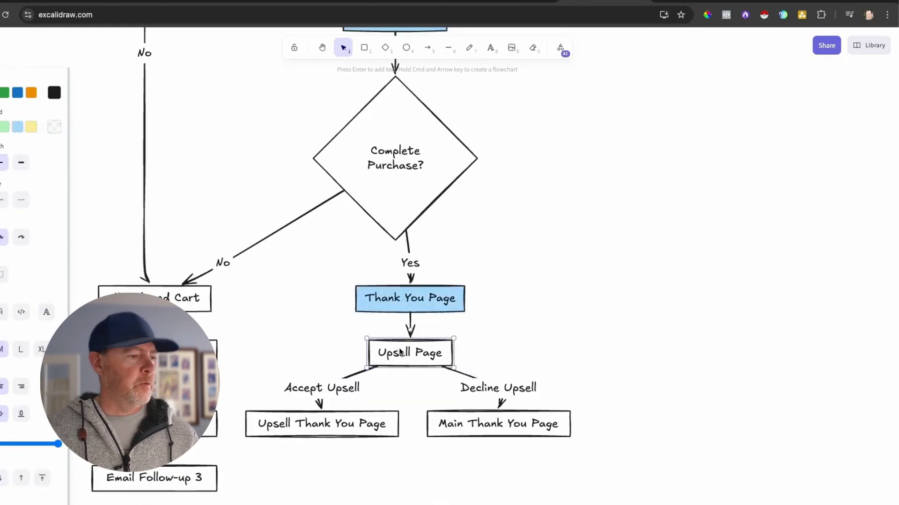
pyautogui.click(17, 127)
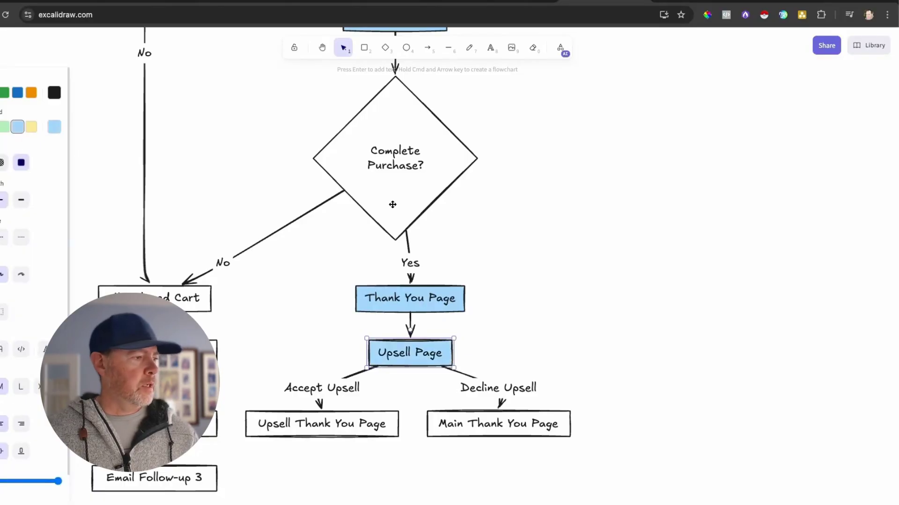
pyautogui.click(416, 305)
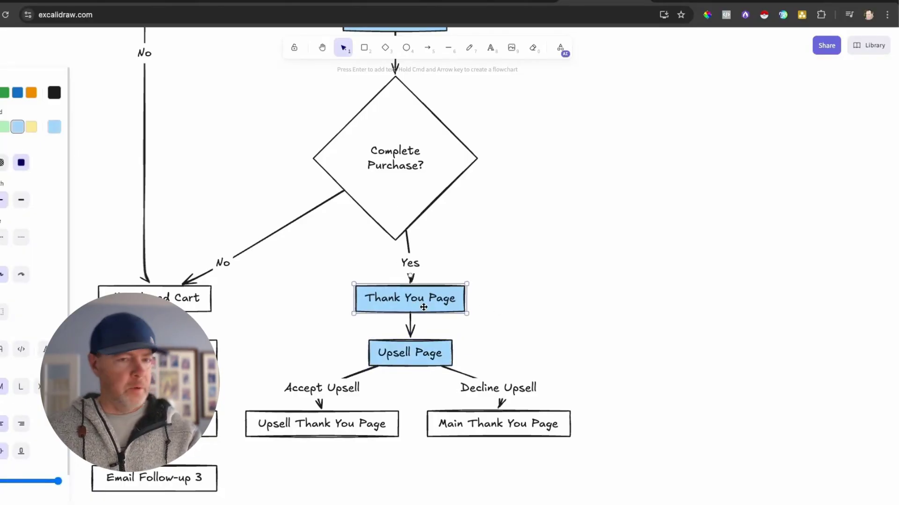
pyautogui.press('Delete')
# - Delete the short arrow above Upsell Page and extend the Yes arrow down into Upsell Page
pyautogui.click(412, 280)
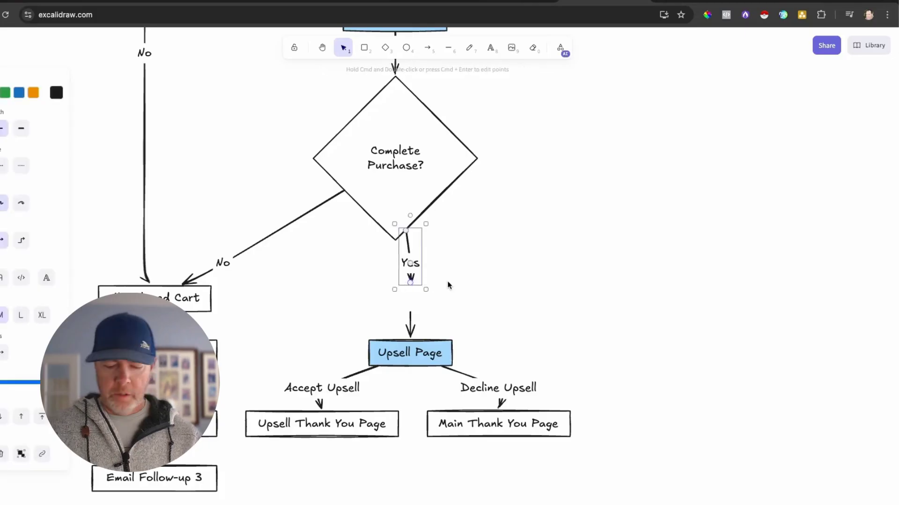
pyautogui.click(412, 331)
pyautogui.press('Delete')
pyautogui.click(411, 282)
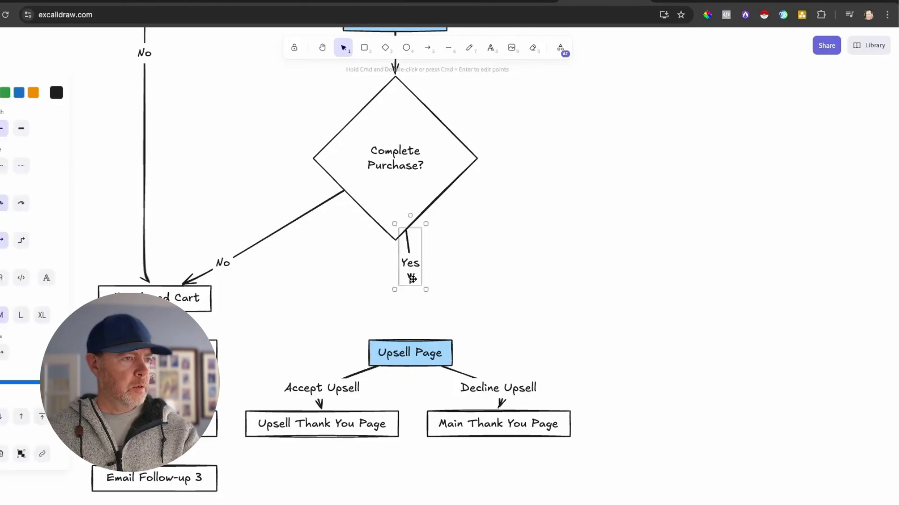
pyautogui.moveTo(411, 284); pyautogui.dragTo(409, 339)
pyautogui.click(514, 307)
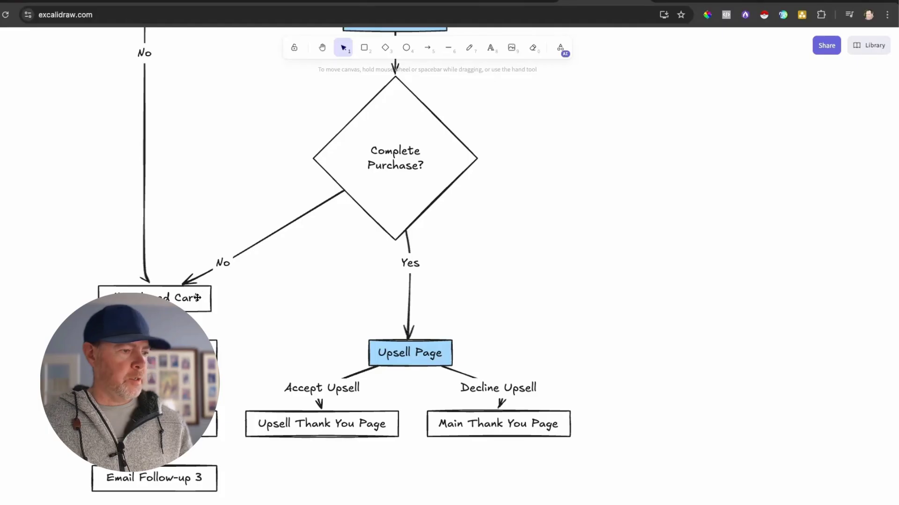
# - Delete the Upsell Thank You Page box
pyautogui.click(368, 427)
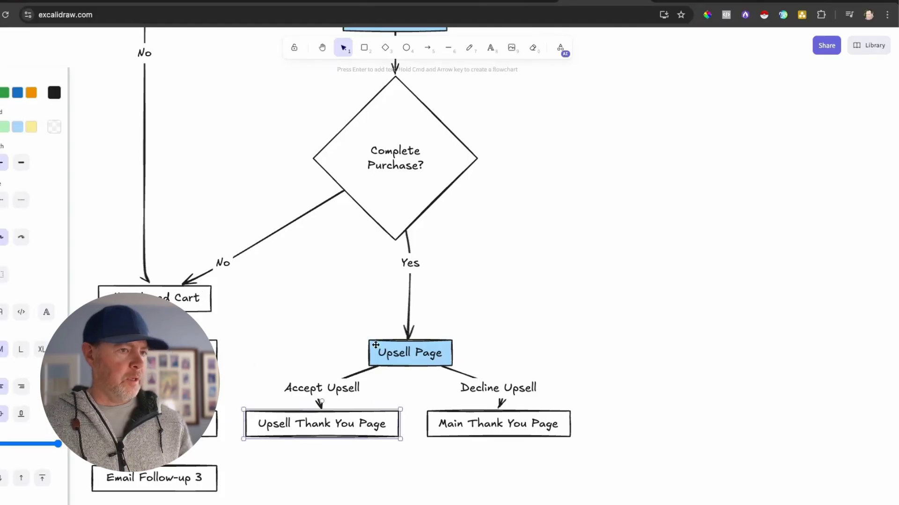
pyautogui.hotkey('alt', 'Right')
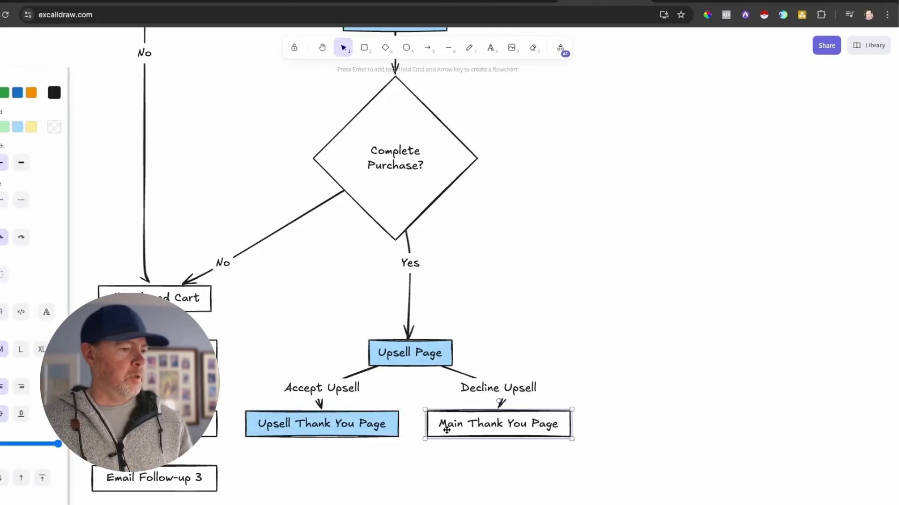
pyautogui.click(348, 433)
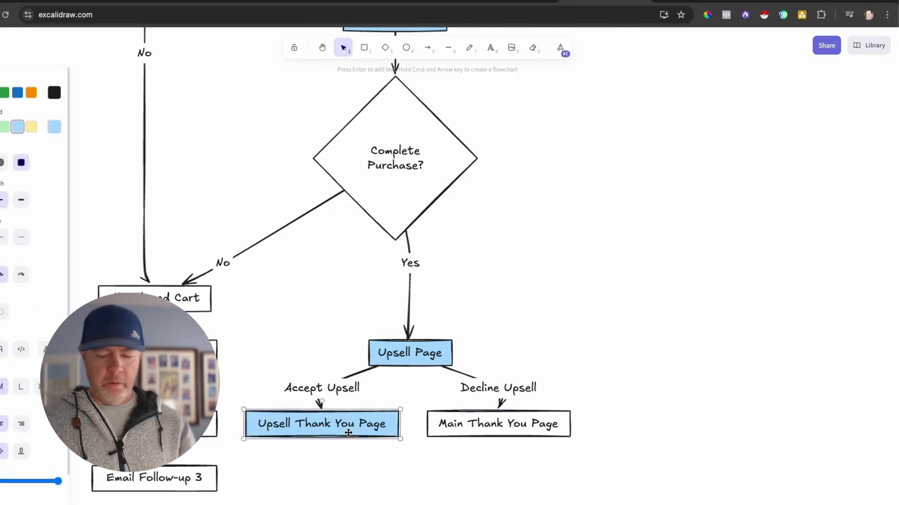
pyautogui.press('Delete')
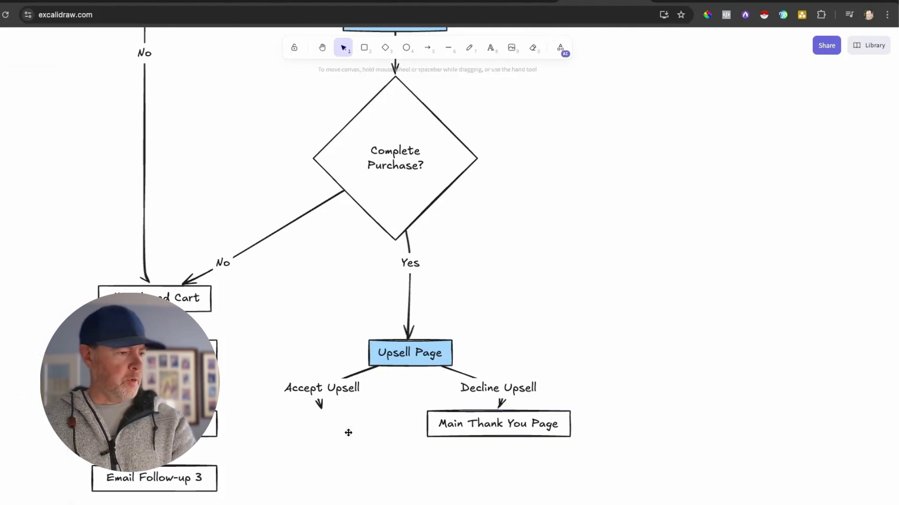
# - Move Main Thank You Page below both branches, fill it light blue, and route Accept Upsell into it
pyautogui.click(477, 431)
pyautogui.moveTo(476, 430); pyautogui.dragTo(408, 475)
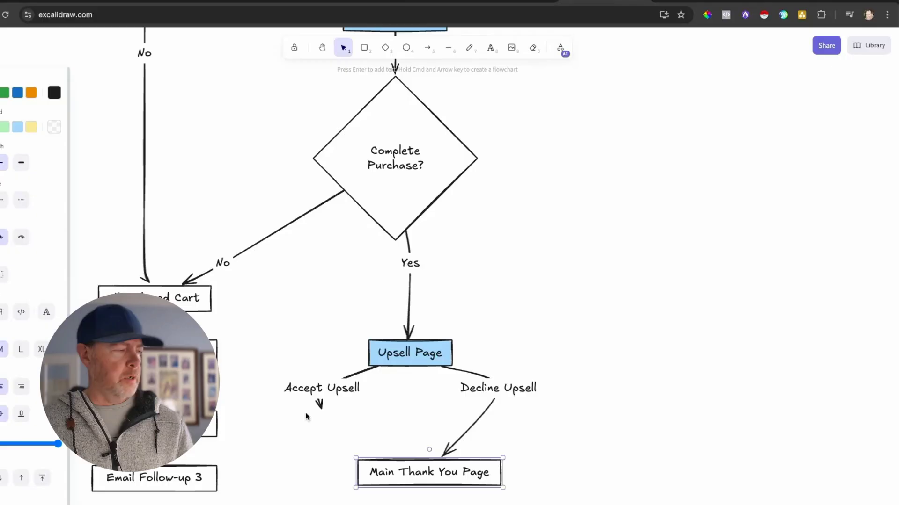
pyautogui.click(17, 127)
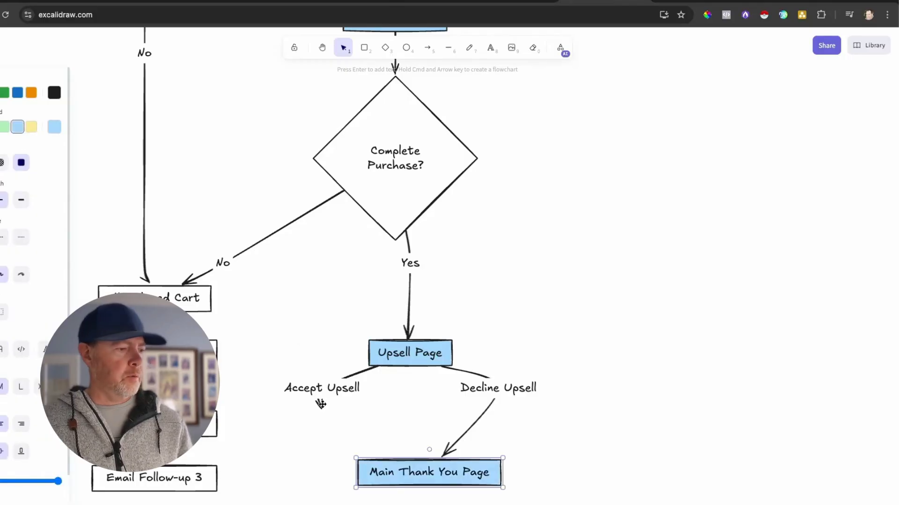
pyautogui.moveTo(321, 403); pyautogui.dragTo(370, 465)
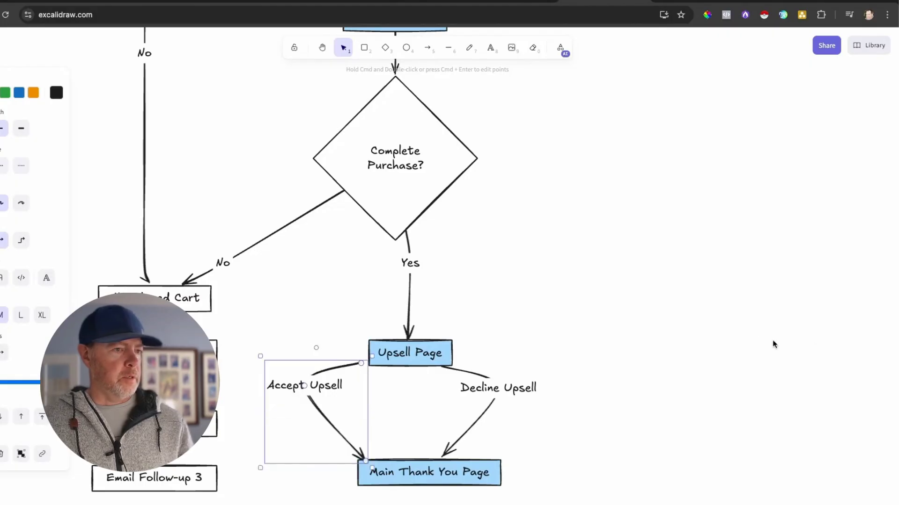
pyautogui.click(706, 319)
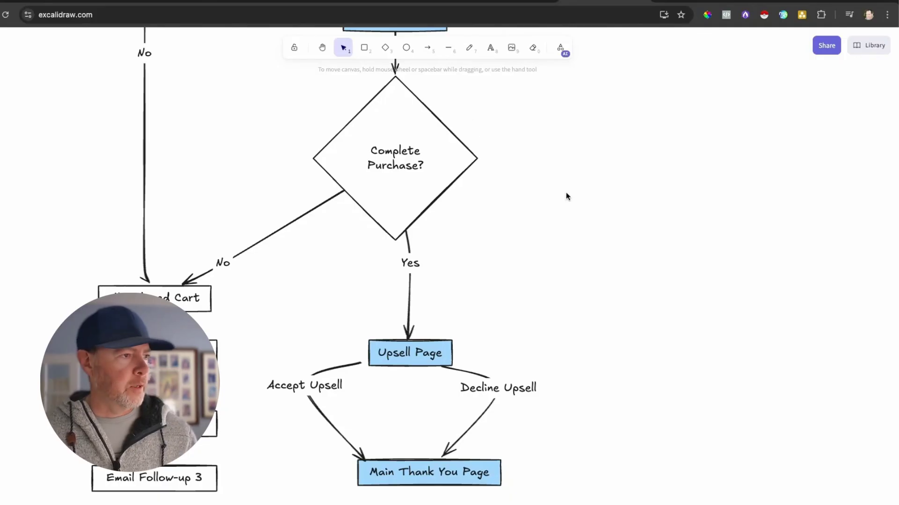
# - Turn the Complete Purchase? diamond's outline and text green
pyautogui.scroll(5, 567, 194)
pyautogui.click(395, 262)
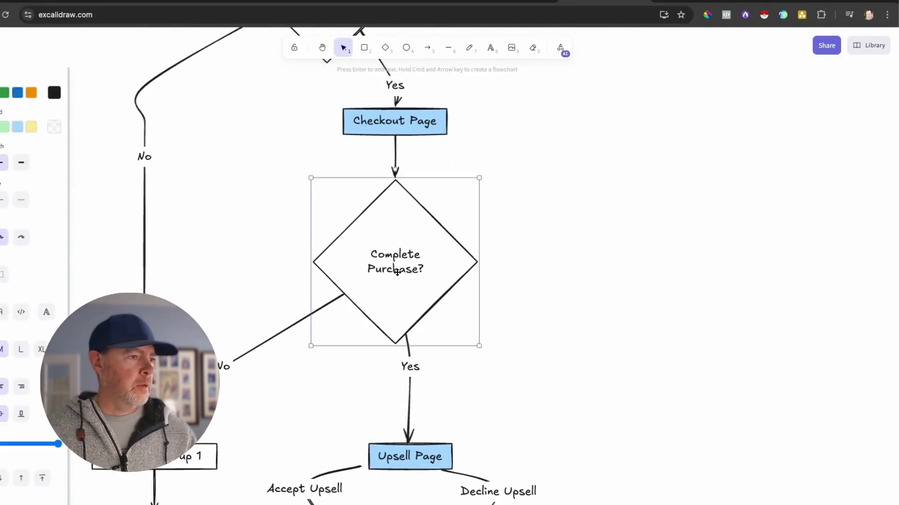
pyautogui.click(5, 93)
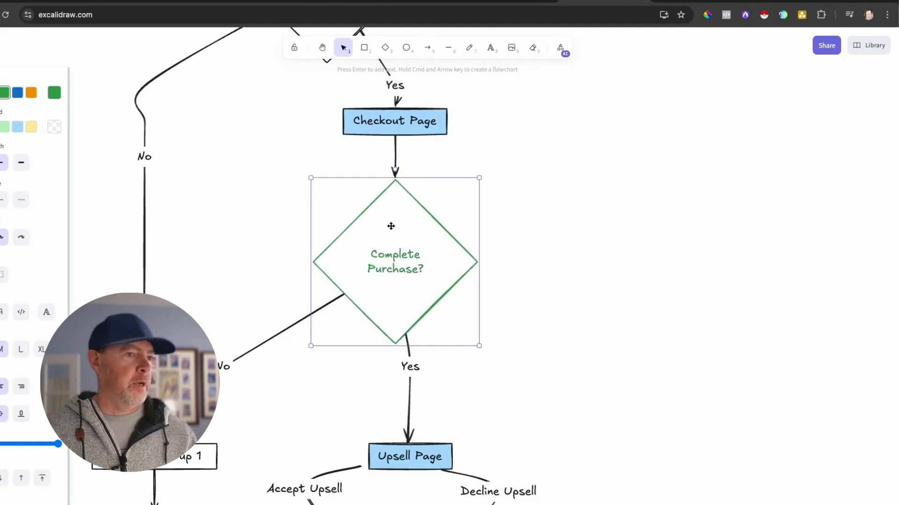
pyautogui.click(529, 234)
# - Fill Email Follow-up 1 and the follow-up box below it light green
pyautogui.scroll(-8, 530, 234)
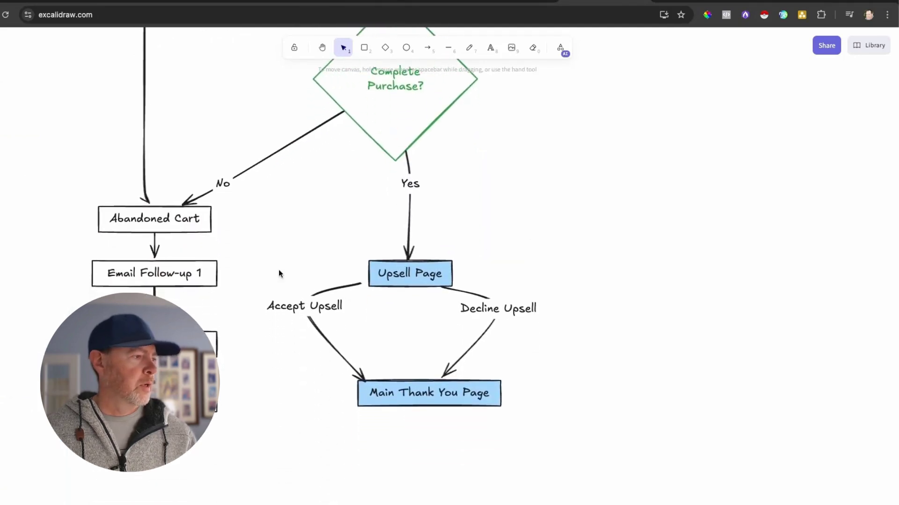
pyautogui.click(180, 270)
pyautogui.click(5, 126)
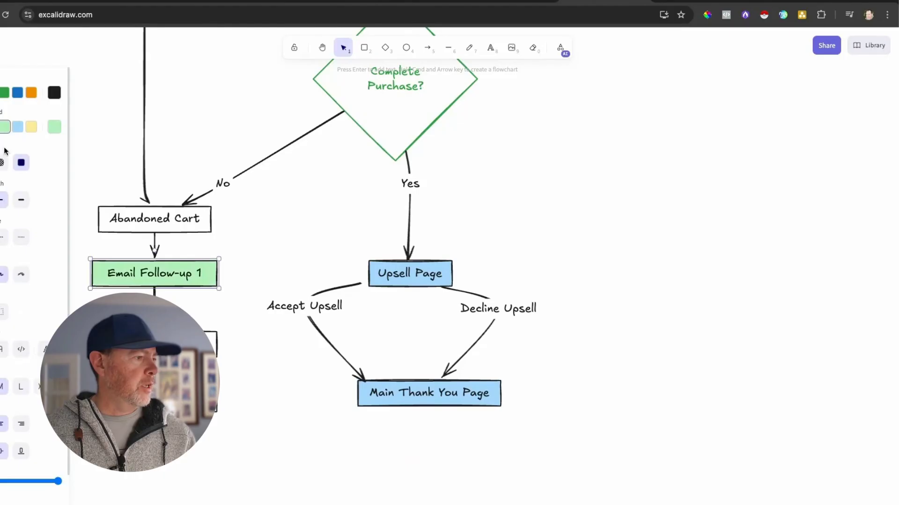
pyautogui.click(211, 347)
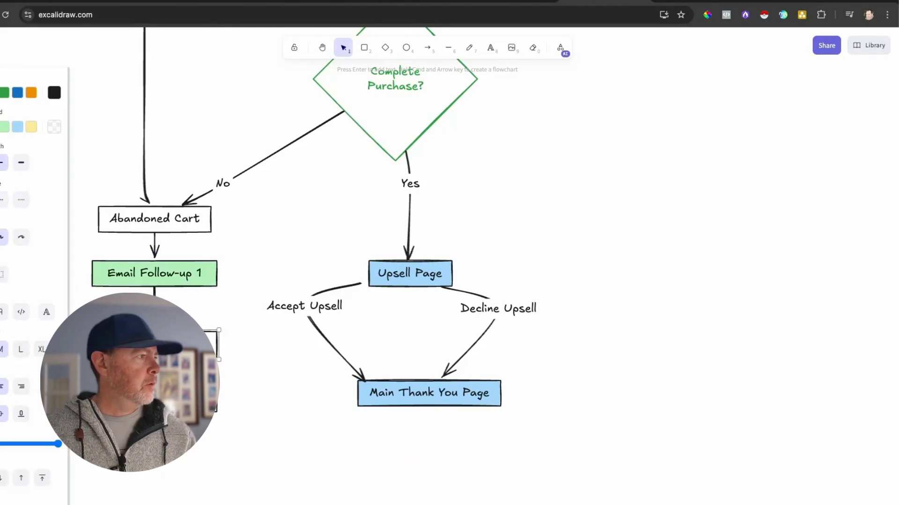
pyautogui.click(5, 126)
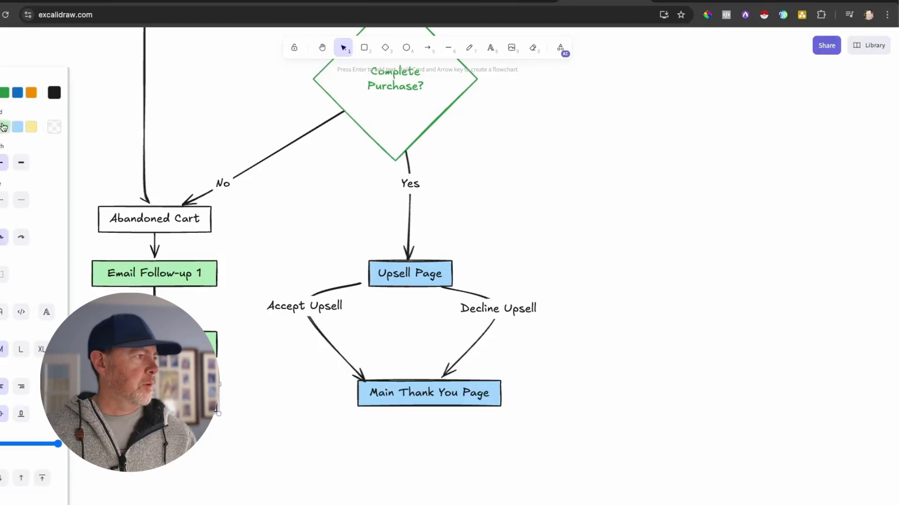
pyautogui.click(256, 273)
pyautogui.scroll(6, 256, 272)
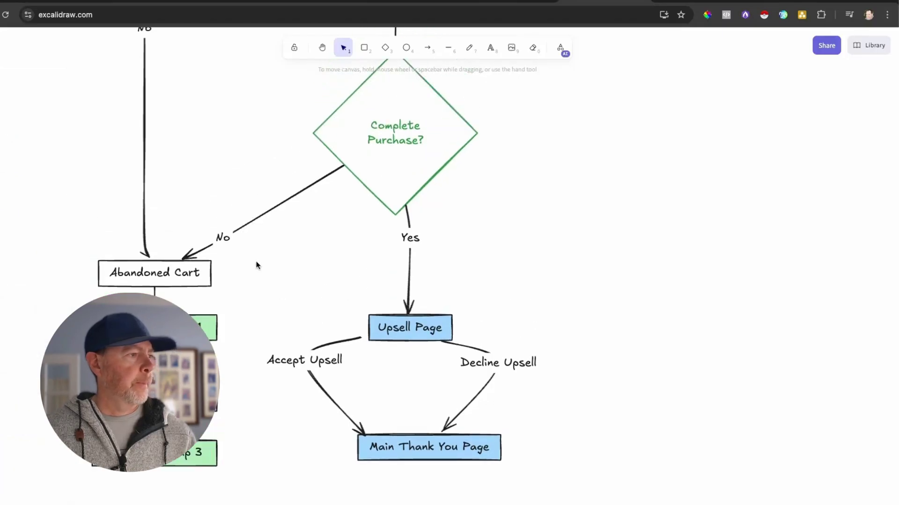
pyautogui.scroll(3, 256, 266)
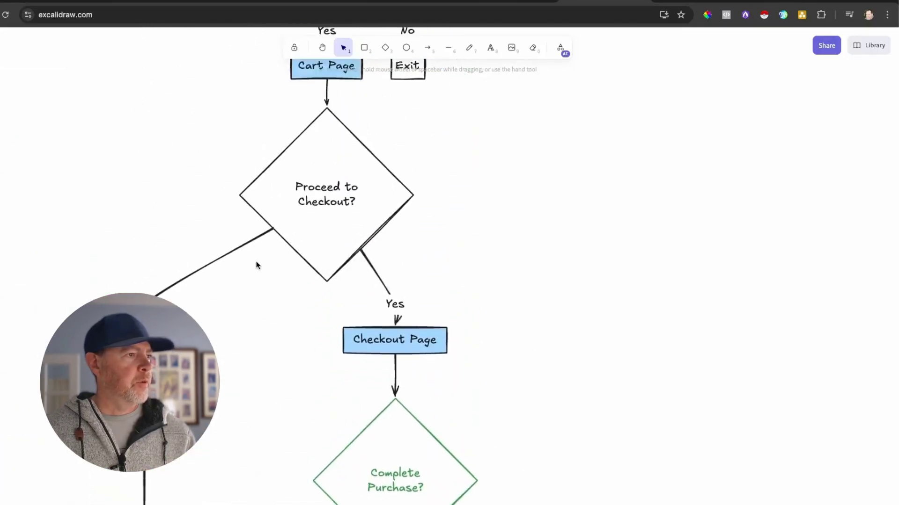
# - Recolour the Proceed to Checkout? diamond red and remove the Product Page box below Landing Page
pyautogui.click(318, 212)
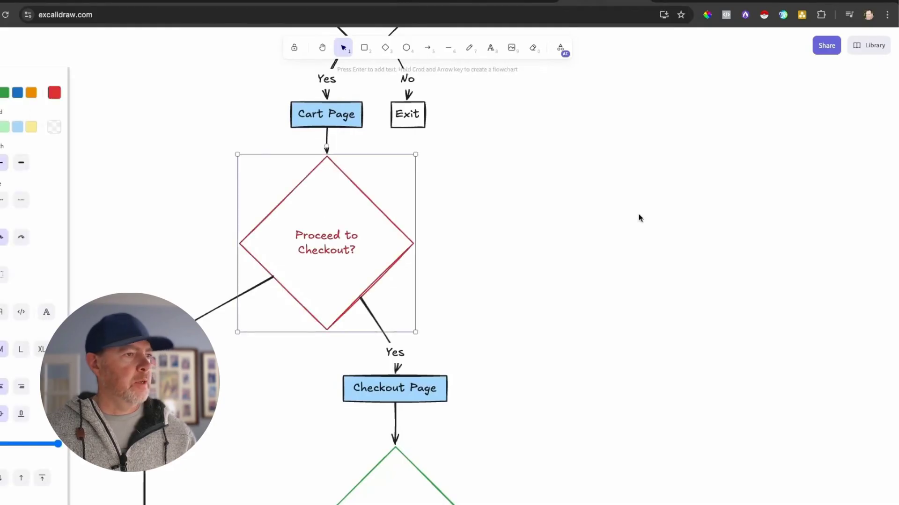
pyautogui.scroll(3, 640, 218)
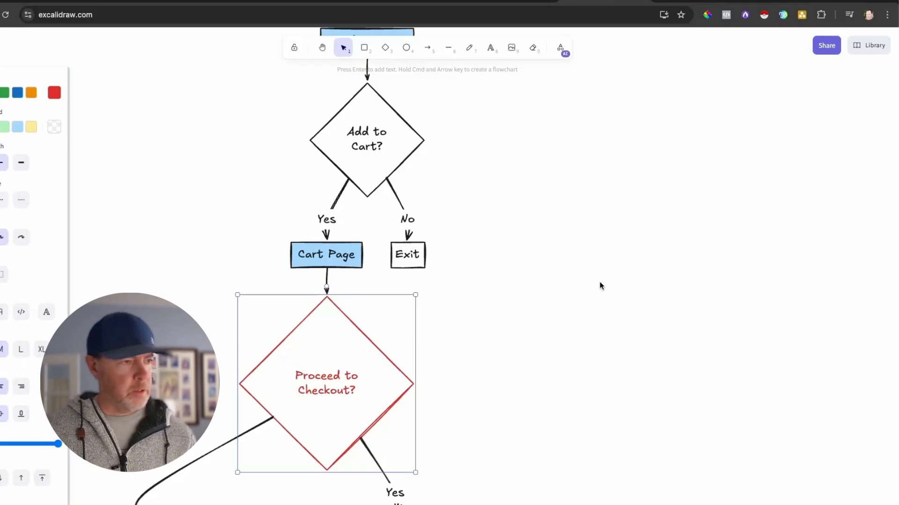
pyautogui.scroll(3, 601, 286)
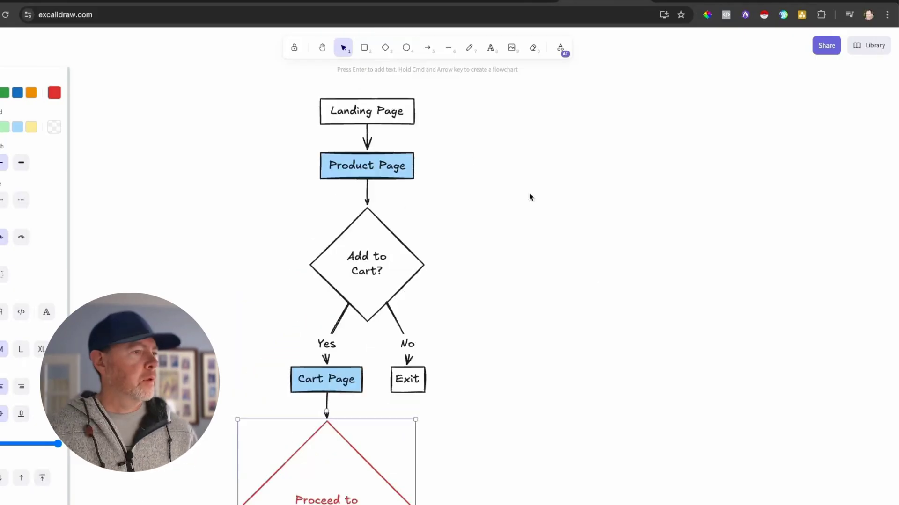
pyautogui.click(363, 169)
pyautogui.press('Delete')
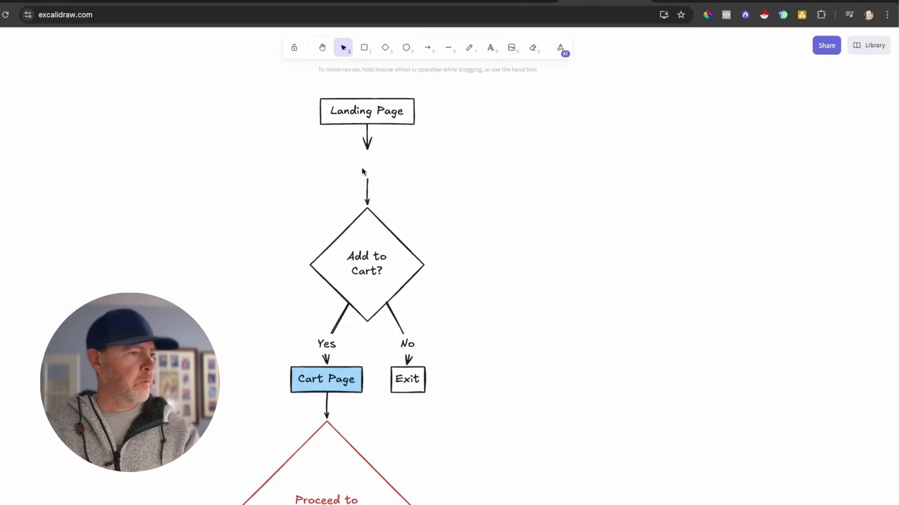
# - Delete the orphaned short arrow and extend the Landing Page arrow down into Add to Cart?
pyautogui.click(367, 192)
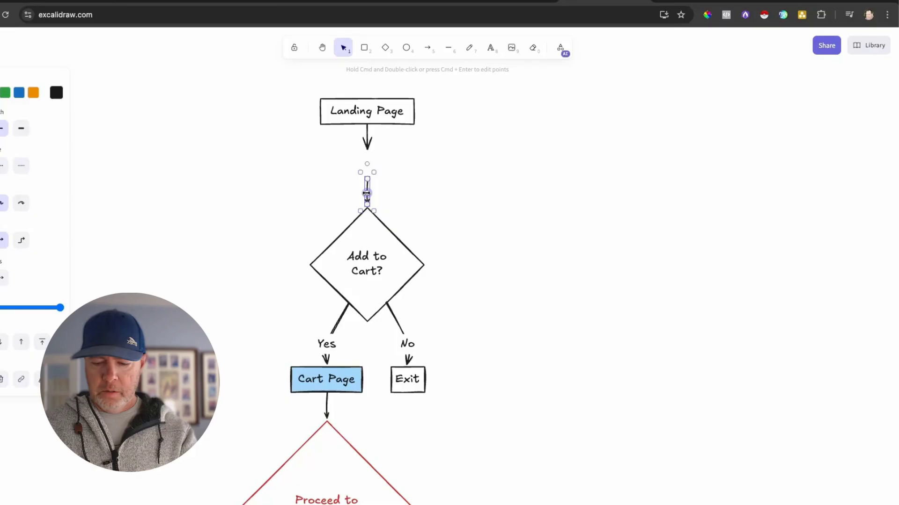
pyautogui.press('Delete')
pyautogui.click(367, 150)
pyautogui.moveTo(367, 149); pyautogui.dragTo(368, 207)
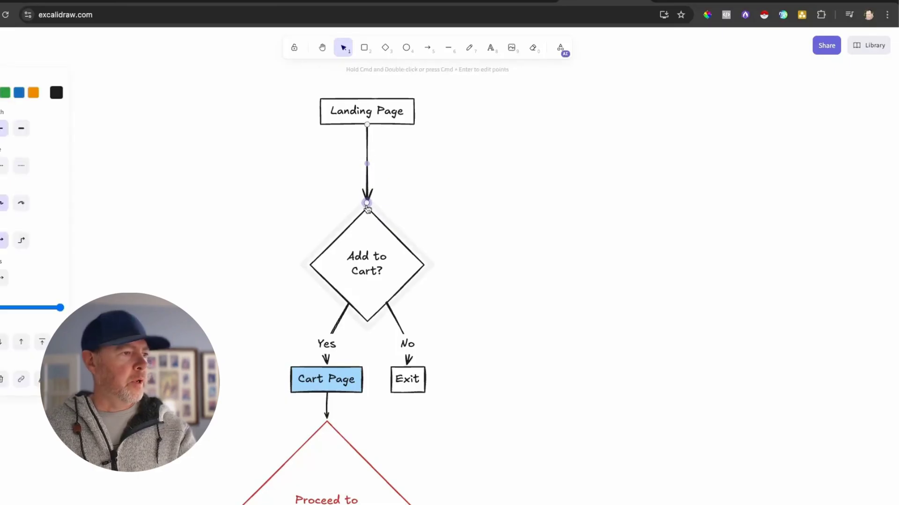
pyautogui.click(515, 217)
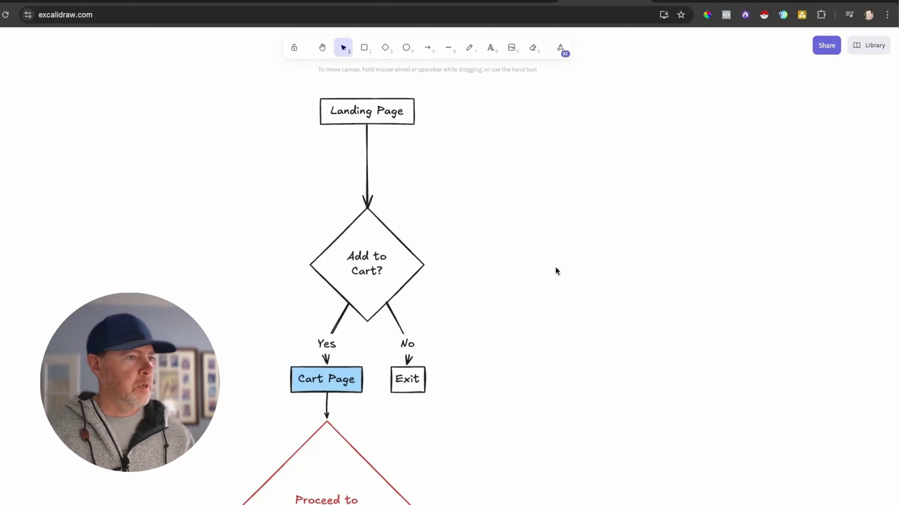
pyautogui.scroll(-5, 555, 268)
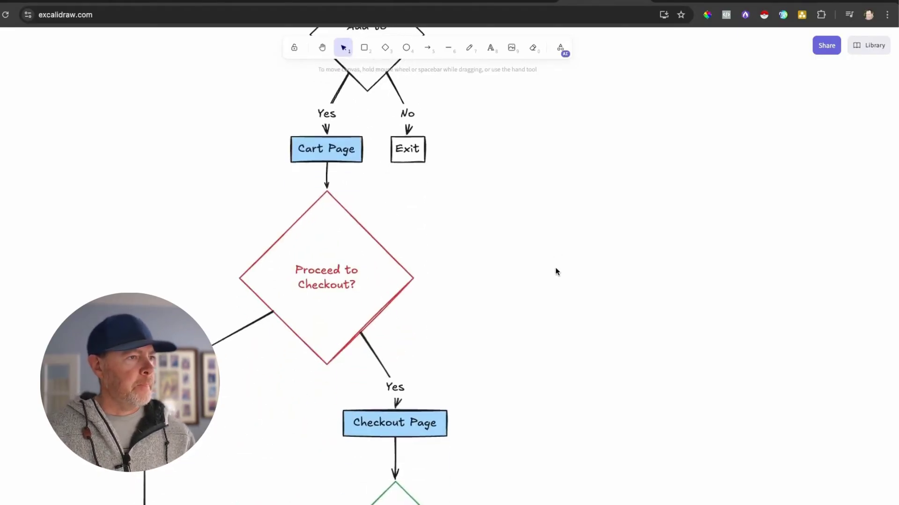
pyautogui.scroll(8, 555, 267)
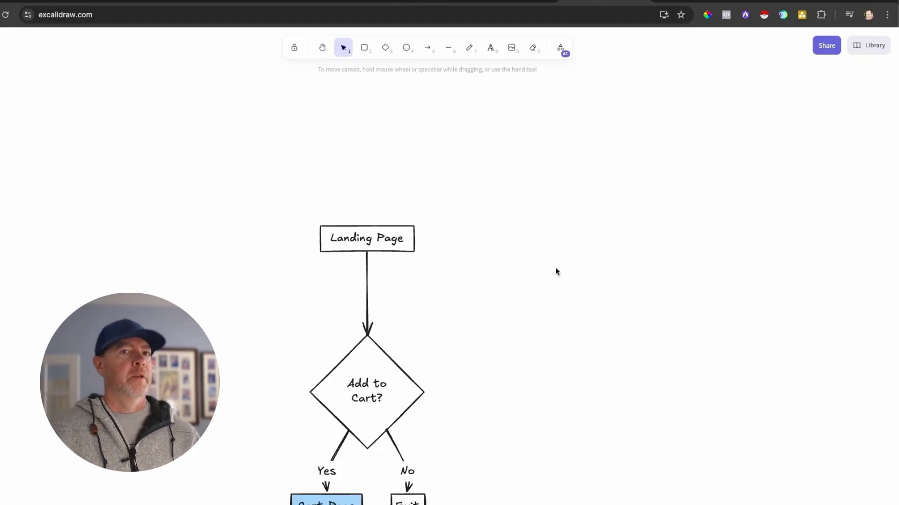
pyautogui.scroll(-2, 508, 201)
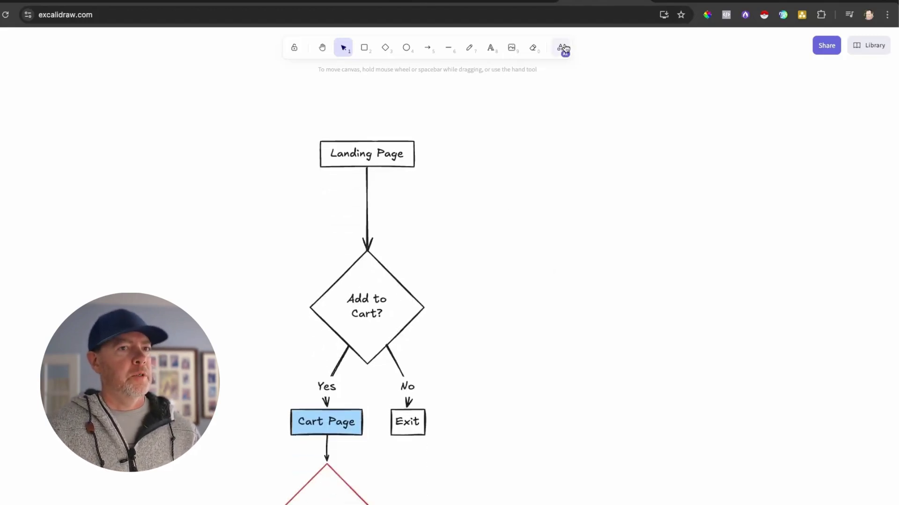
# - Generate a flowchart from the prompt 'series of emails' with Text to diagram and insert it
pyautogui.click(564, 48)
pyautogui.click(518, 142)
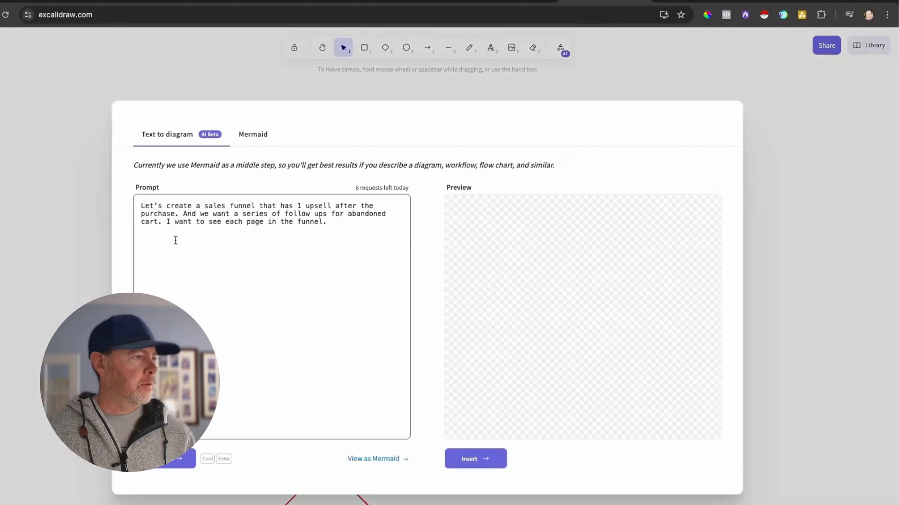
pyautogui.moveTo(327, 222); pyautogui.dragTo(206, 207)
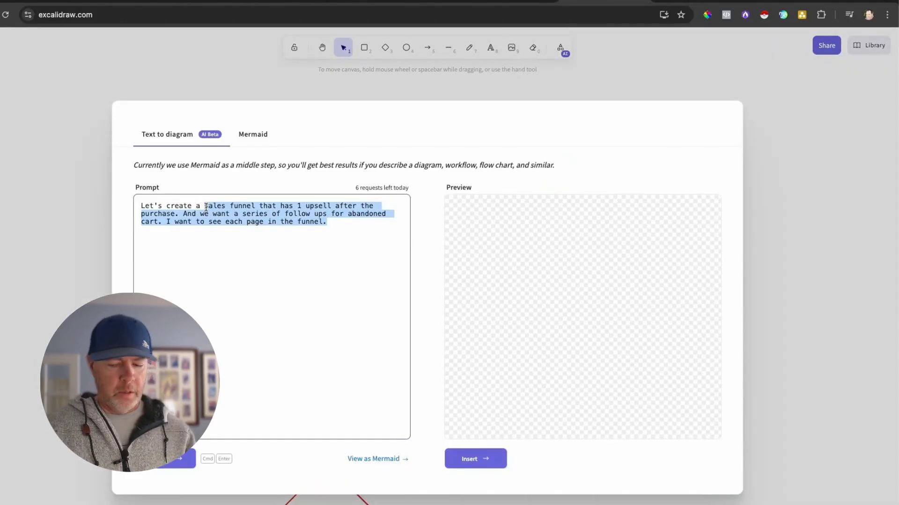
pyautogui.write('series of ')
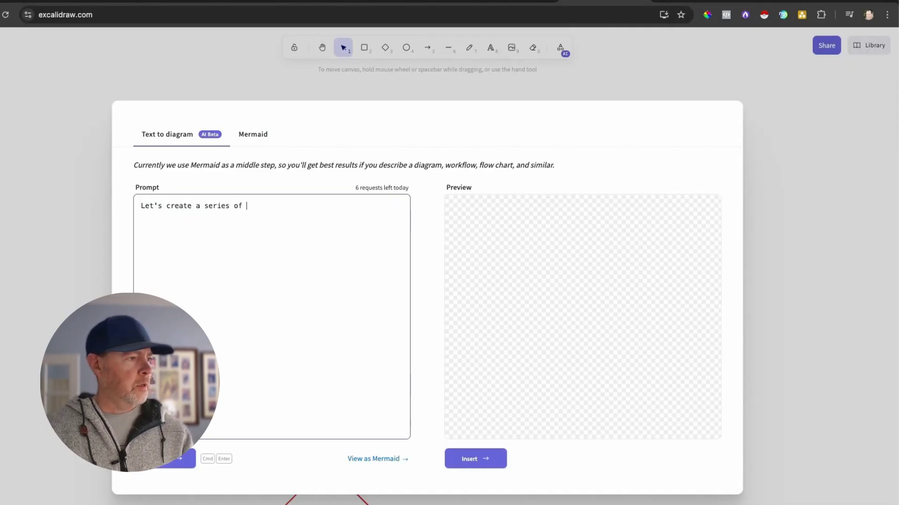
pyautogui.write('emails')
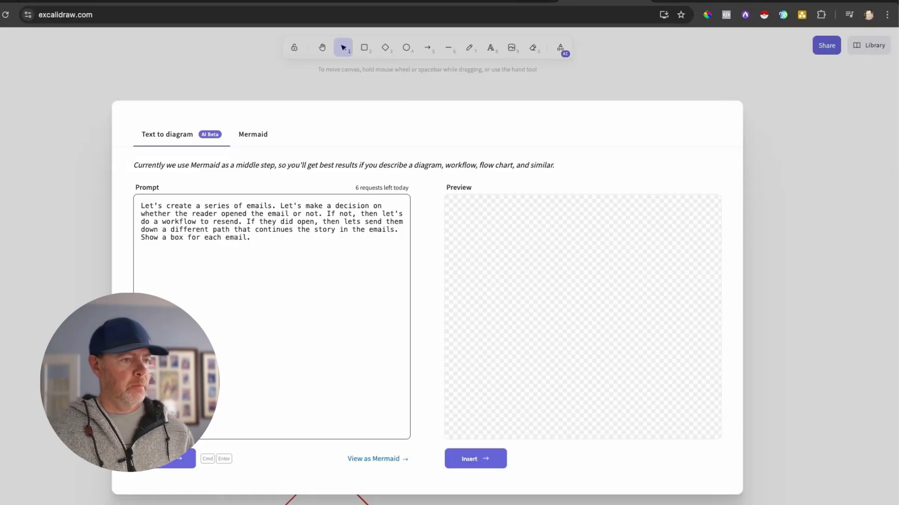
pyautogui.press('super+Return')
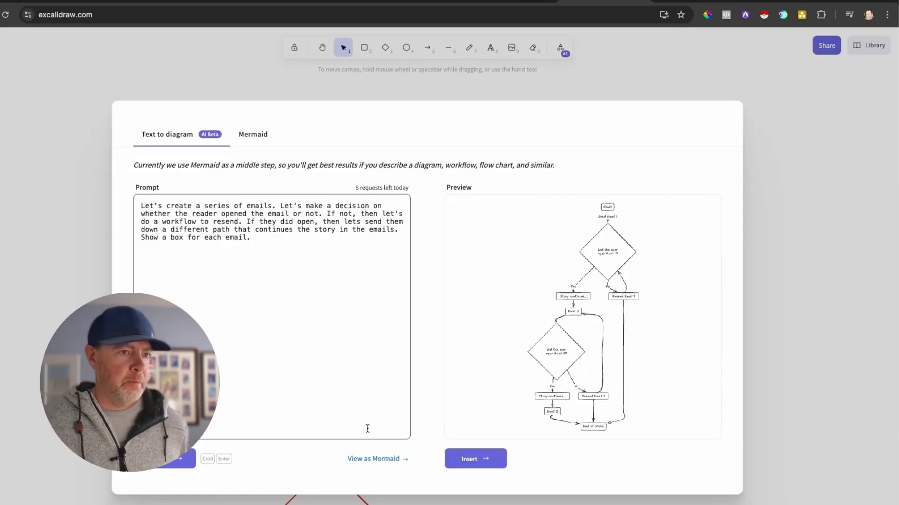
pyautogui.click(471, 459)
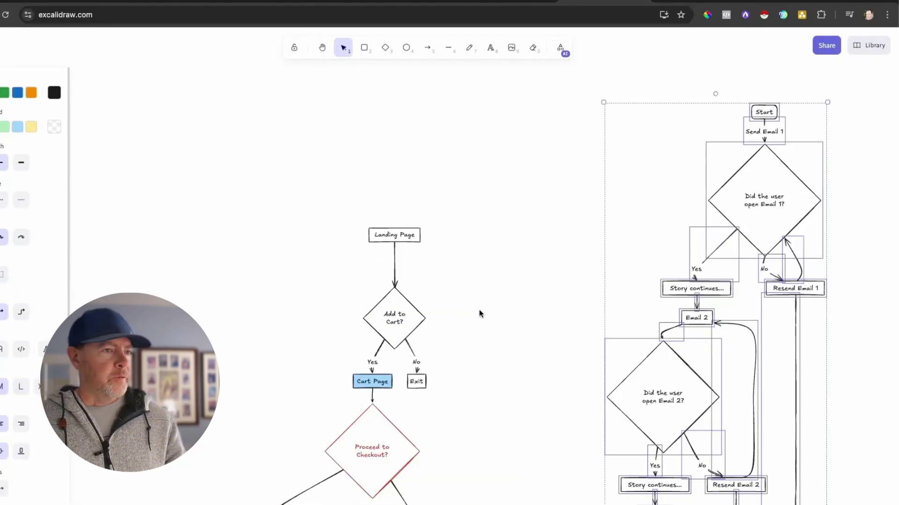
# - Shift the email flowchart right and down off the funnel, then zoom in on it
pyautogui.hscroll(10, 477, 314)
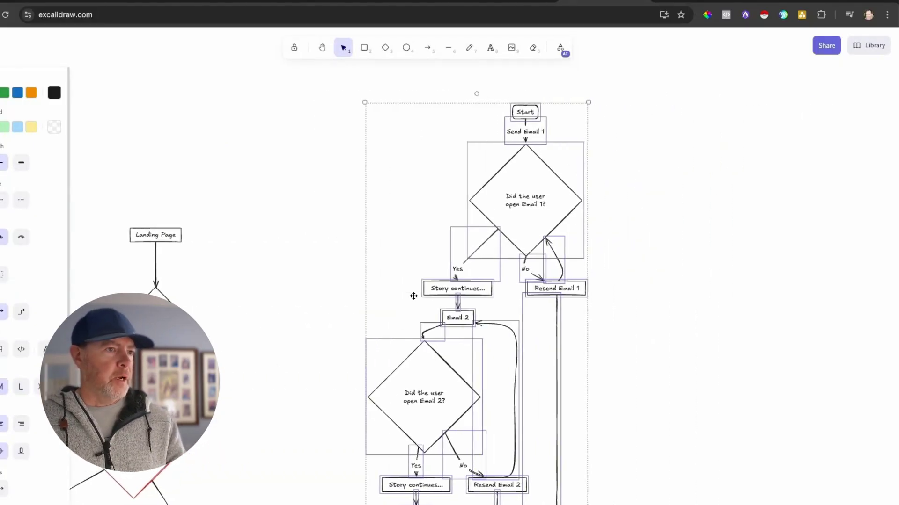
pyautogui.moveTo(412, 295); pyautogui.dragTo(459, 347)
pyautogui.click(672, 304)
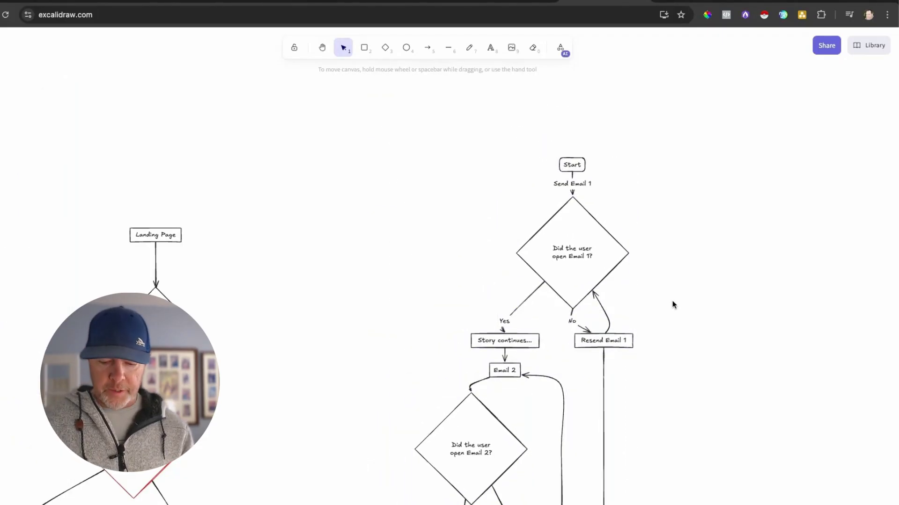
pyautogui.press('super+equal')
pyautogui.press('super+equal')
pyautogui.press('super+equal')
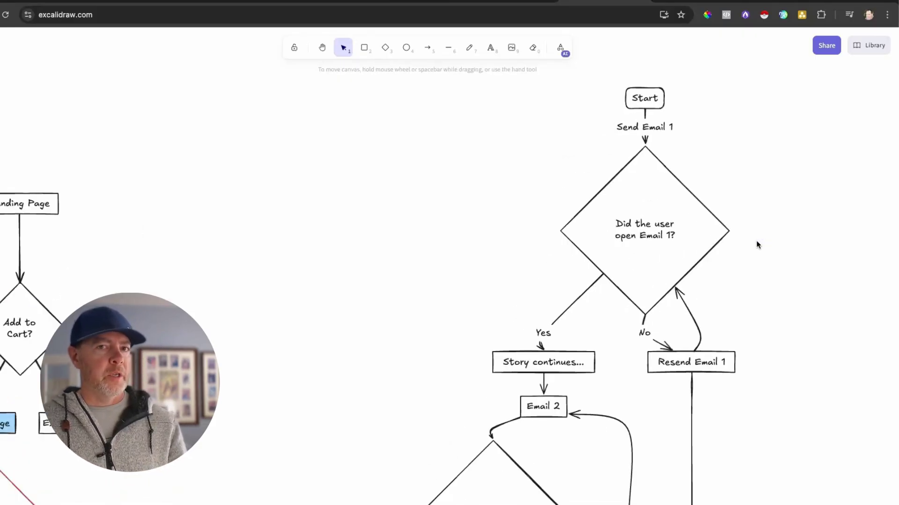
pyautogui.hscroll(5, 758, 244)
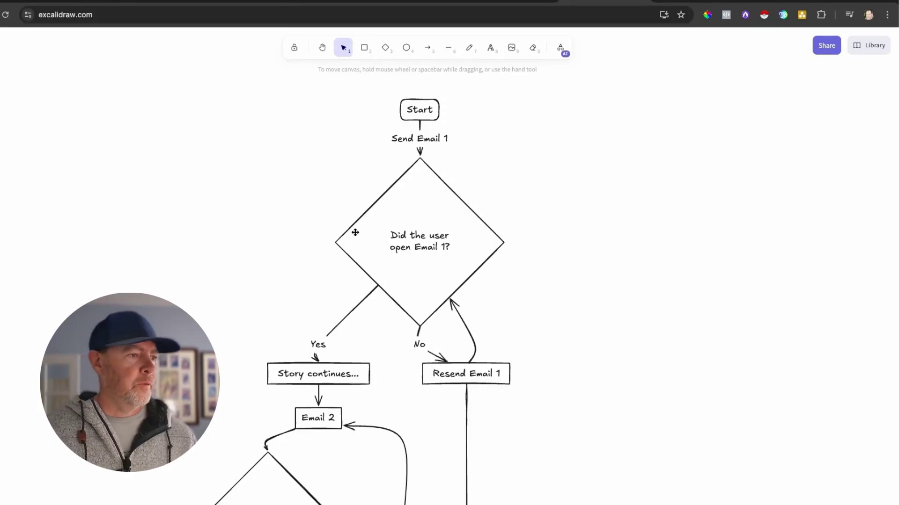
pyautogui.scroll(-3, 585, 278)
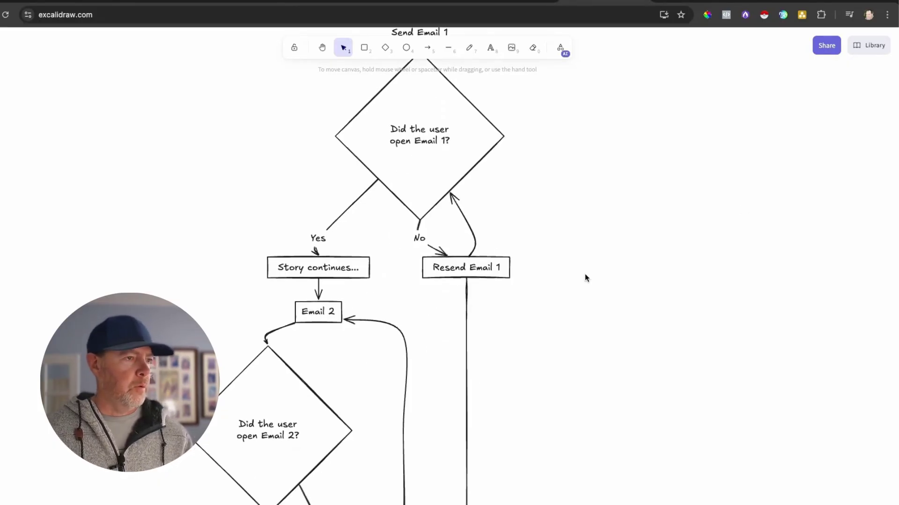
pyautogui.scroll(3, 525, 183)
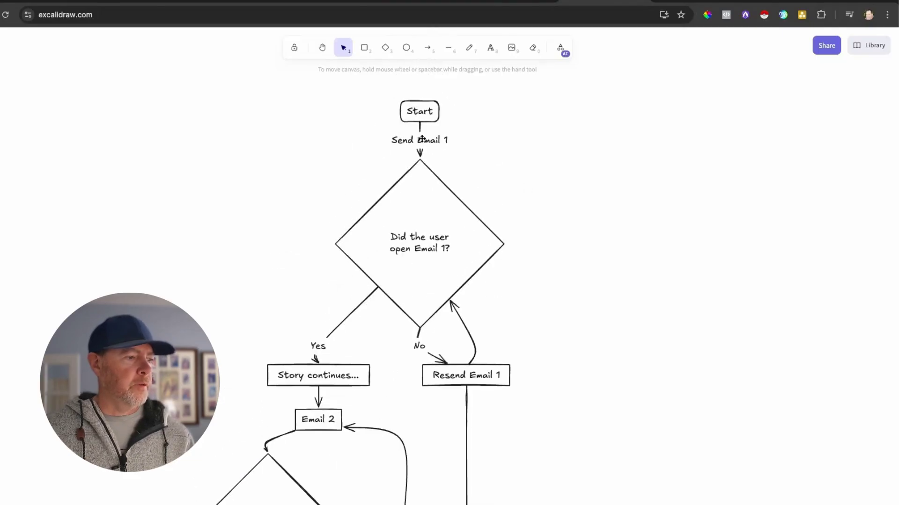
# - Rename the Start box to 'Email 1'
pyautogui.click(421, 111)
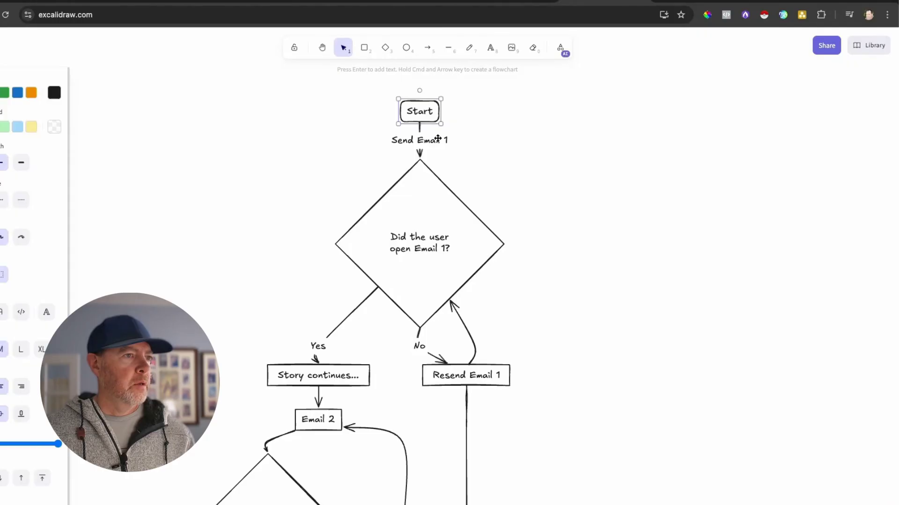
pyautogui.doubleClick(418, 112)
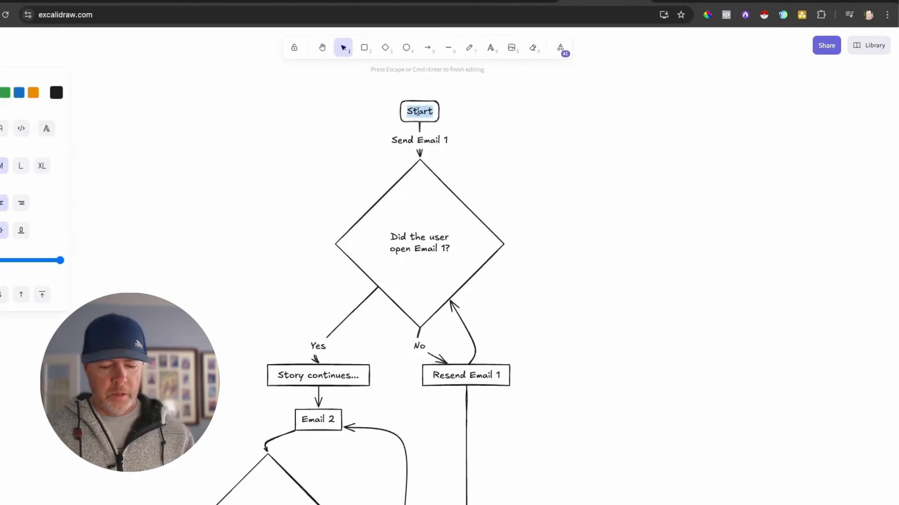
pyautogui.write('Email 1')
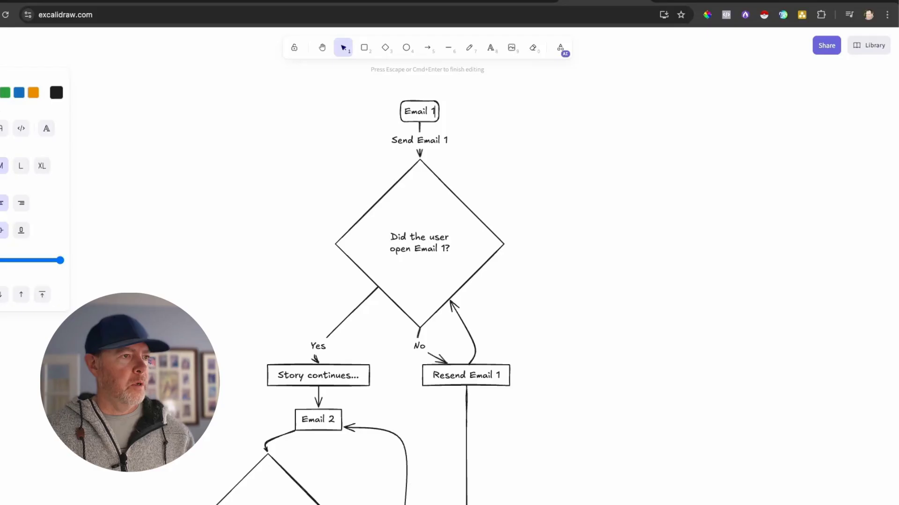
# - Replace the Send Email 1 connector with a new red arrow from Email 1 into the diamond
pyautogui.scroll(1, 459, 144)
pyautogui.click(397, 151)
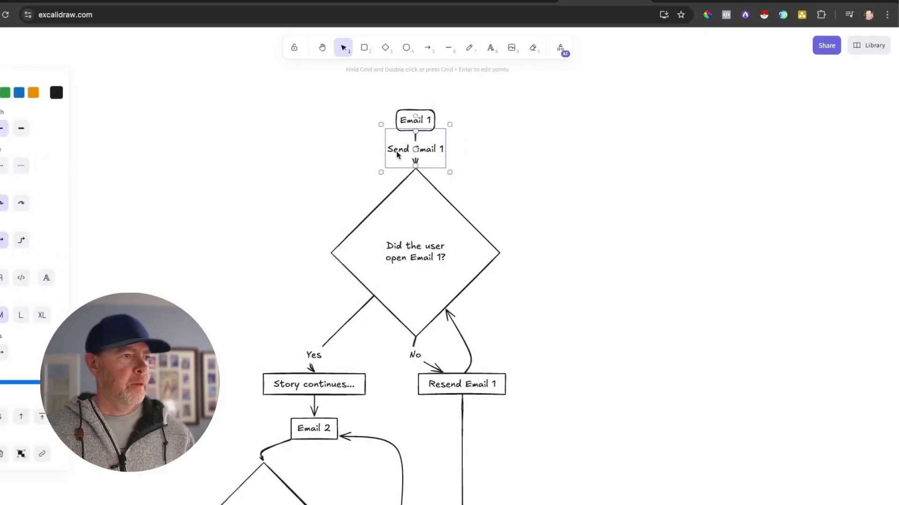
pyautogui.press('Delete')
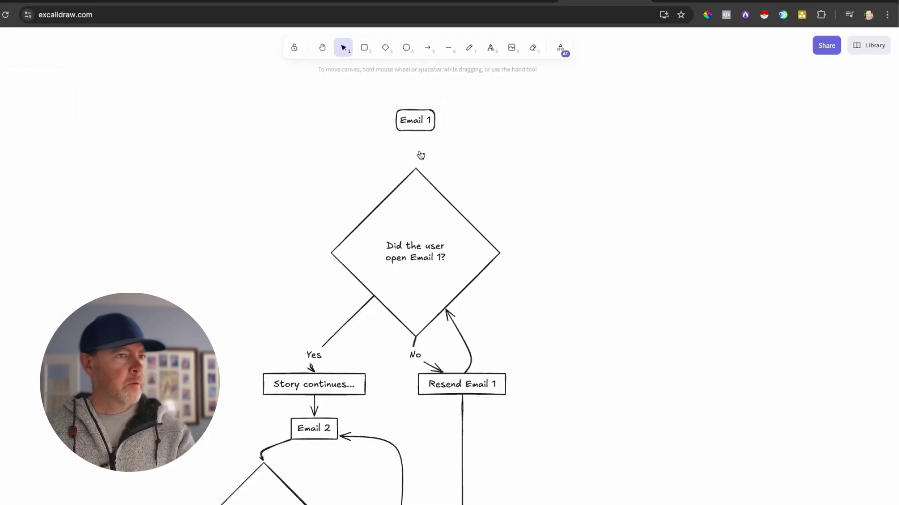
pyautogui.click(427, 48)
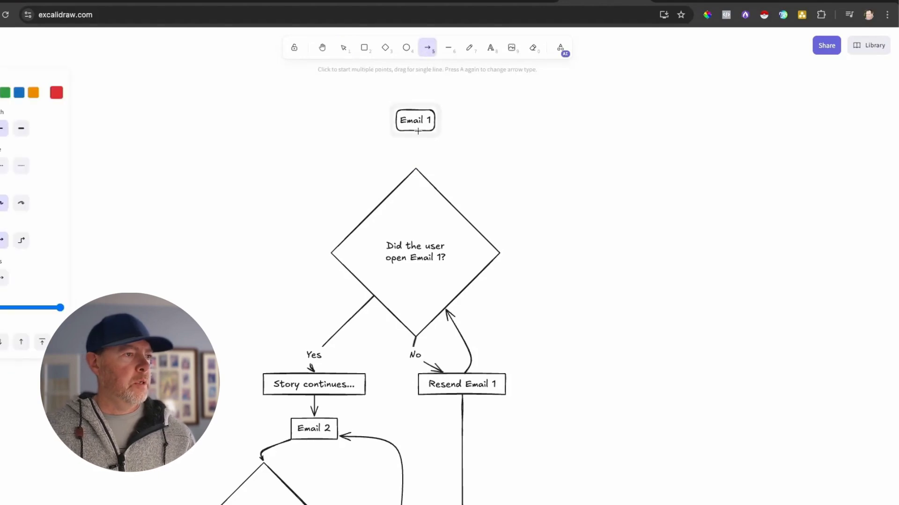
pyautogui.moveTo(416, 130); pyautogui.dragTo(415, 173)
pyautogui.click(549, 169)
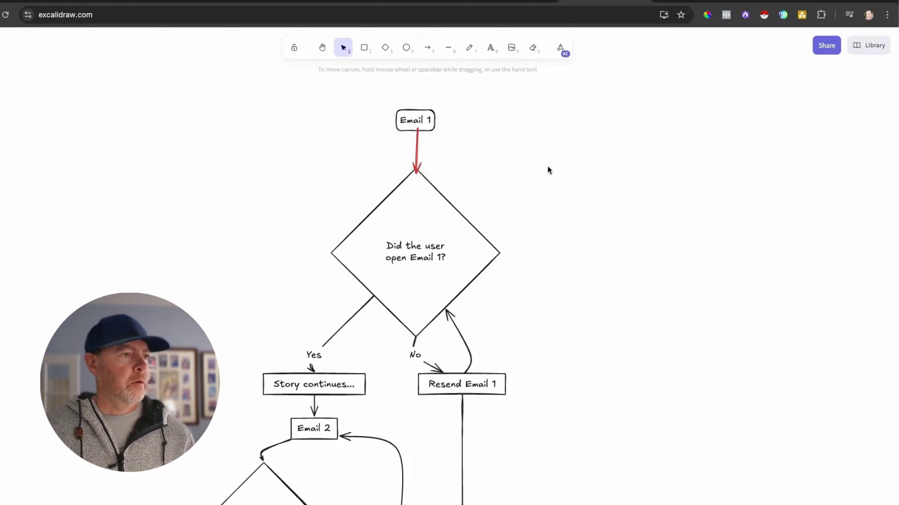
pyautogui.scroll(-4, 496, 211)
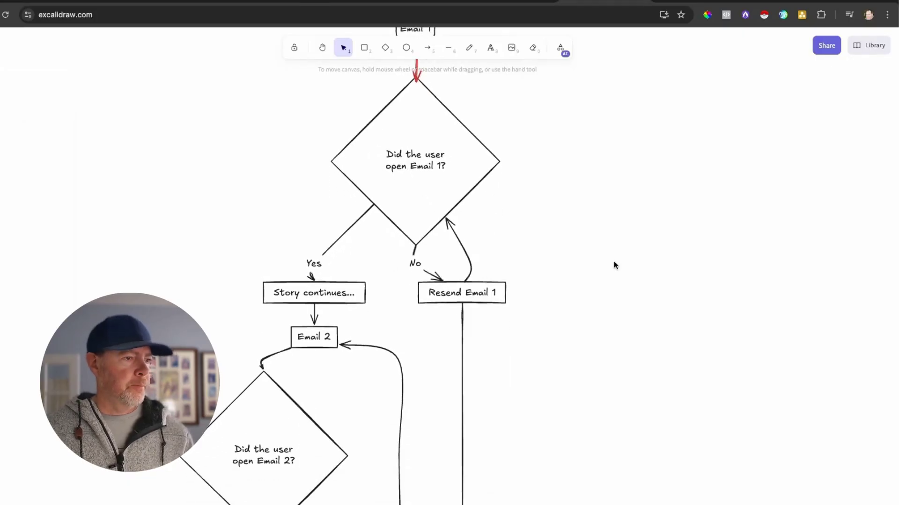
pyautogui.scroll(-4, 614, 262)
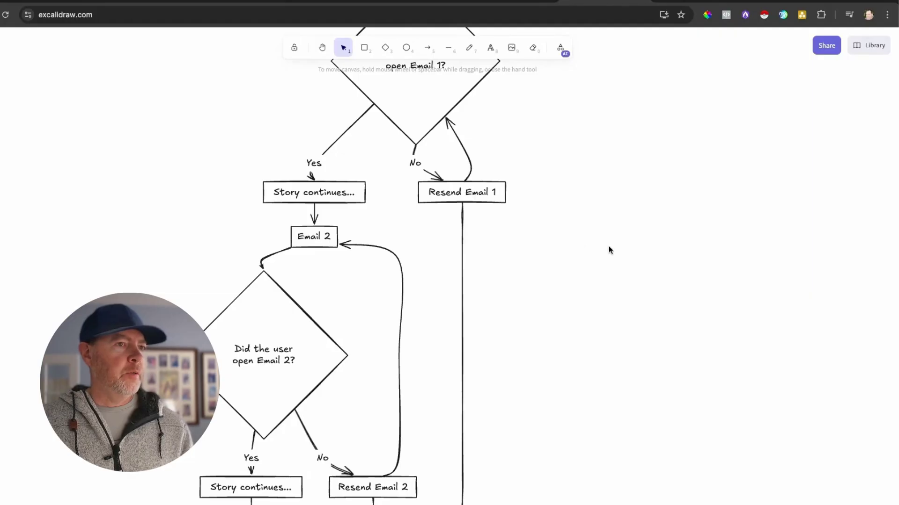
pyautogui.scroll(3, 608, 246)
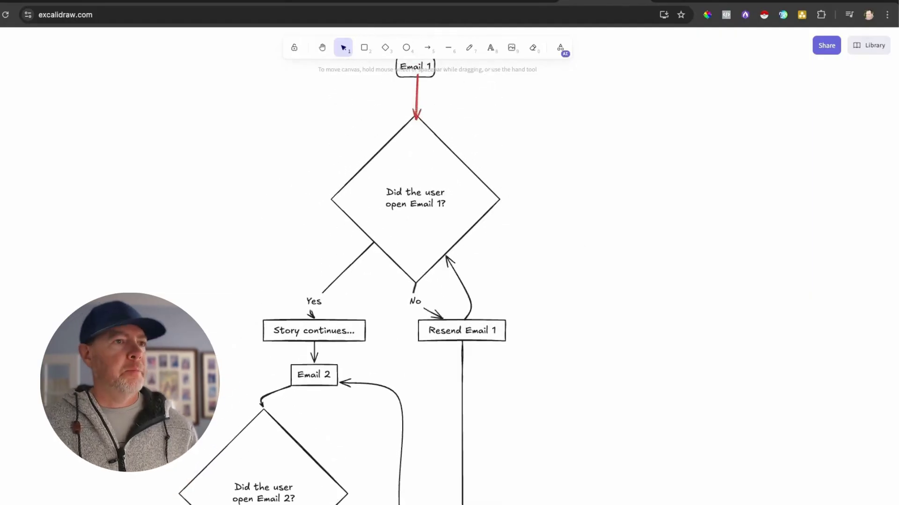
# - Compare the Free and $7 monthly Plus plans on the Excalidraw+ pricing page, then return to the canvas
pyautogui.click(686, 2)
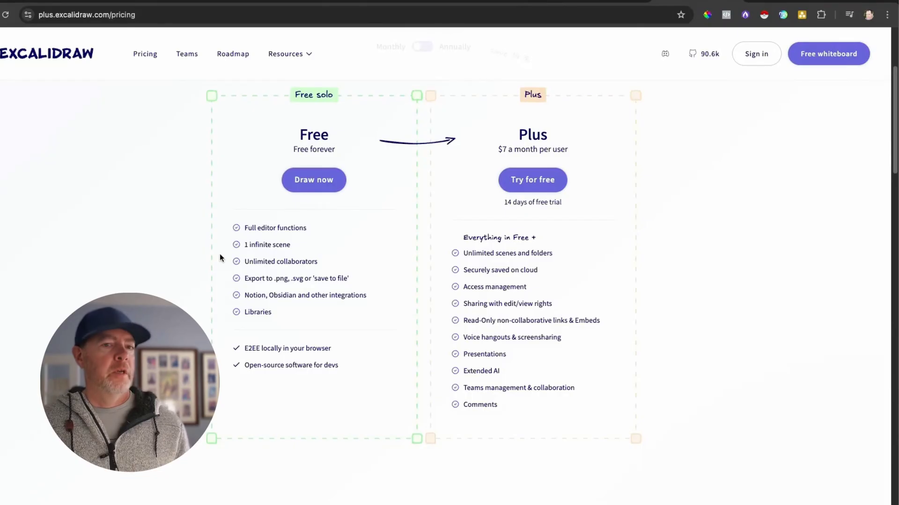
pyautogui.scroll(1, 220, 257)
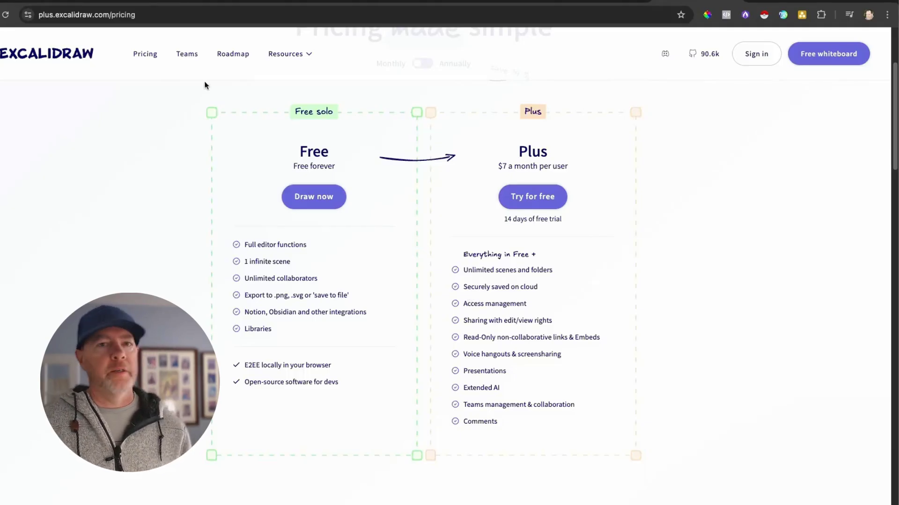
pyautogui.click(548, 2)
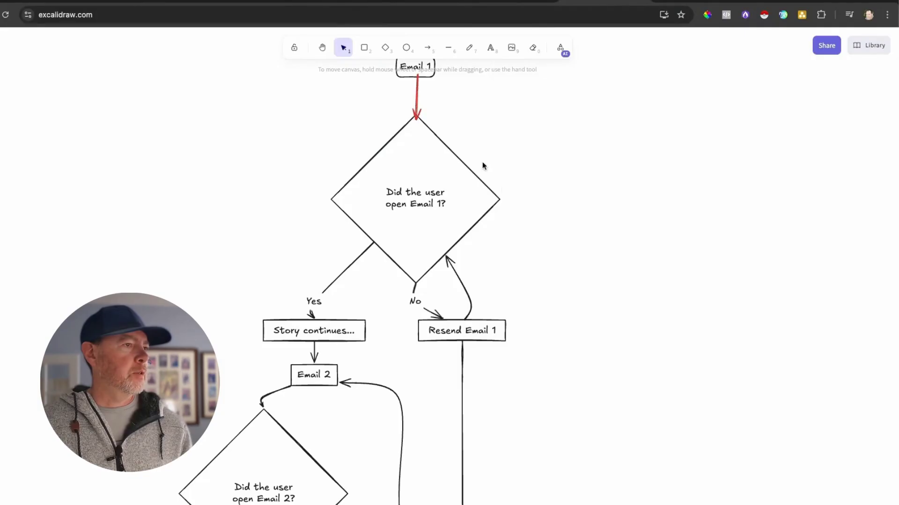
# - Show the main menu and pan around the email flowchart from Email 1 to End of Story
pyautogui.click(1, 45)
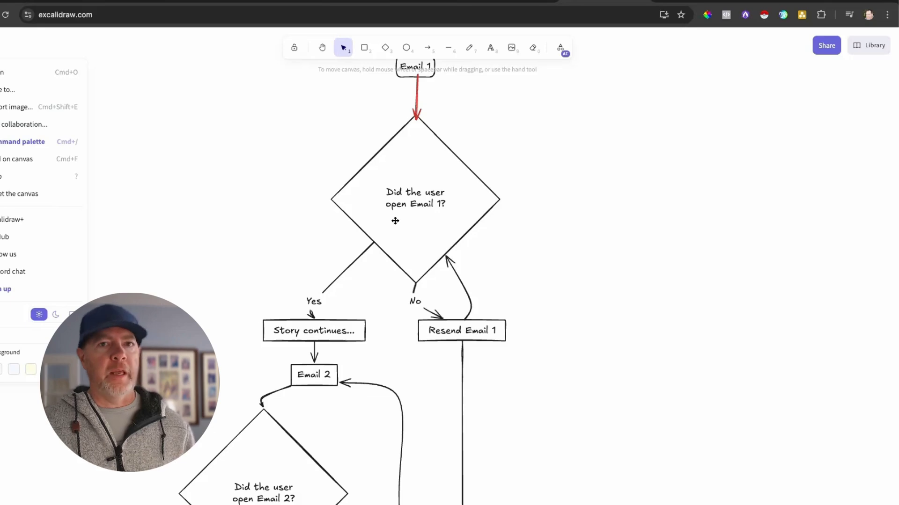
pyautogui.scroll(-8, 754, 214)
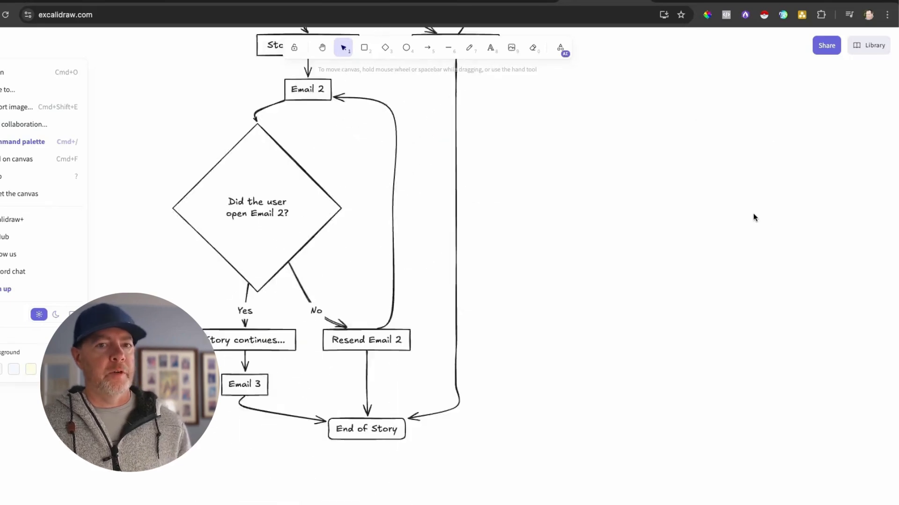
pyautogui.hscroll(4, 754, 218)
pyautogui.hscroll(-10, 754, 217)
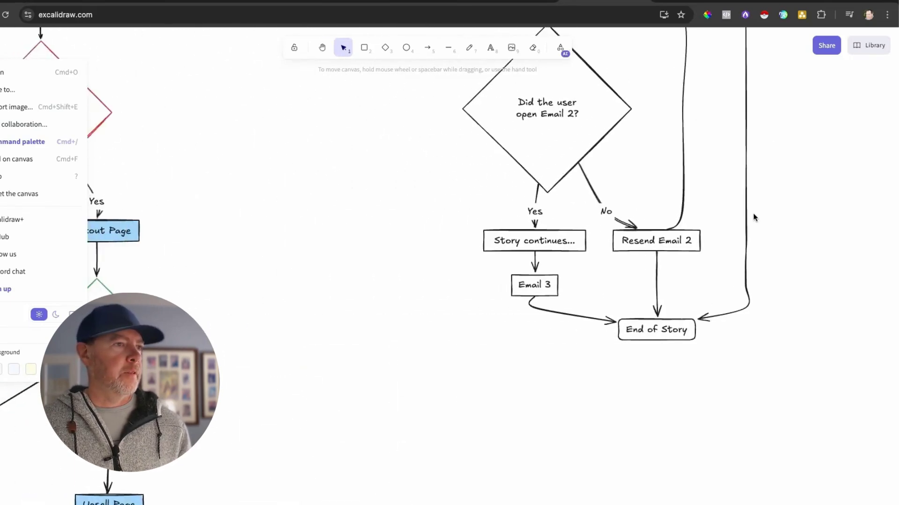
pyautogui.scroll(4, 755, 217)
pyautogui.scroll(8, 754, 217)
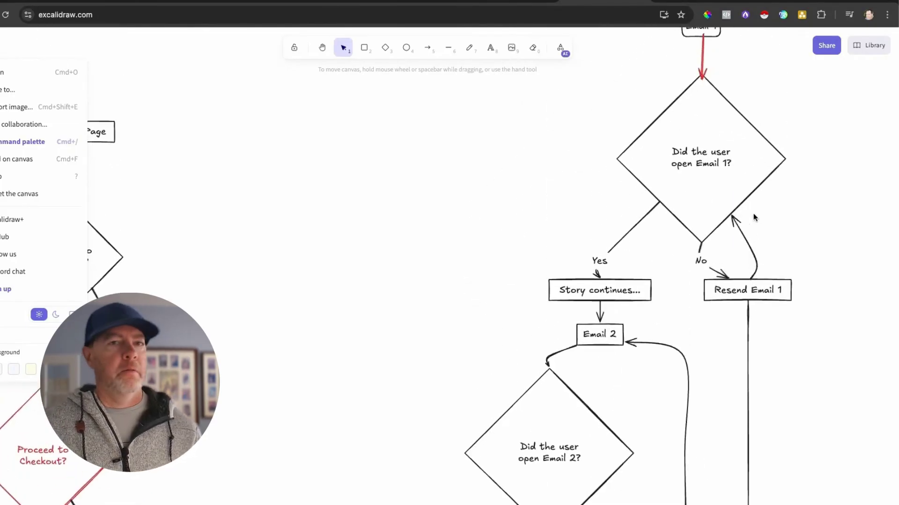
pyautogui.hscroll(2, 723, 95)
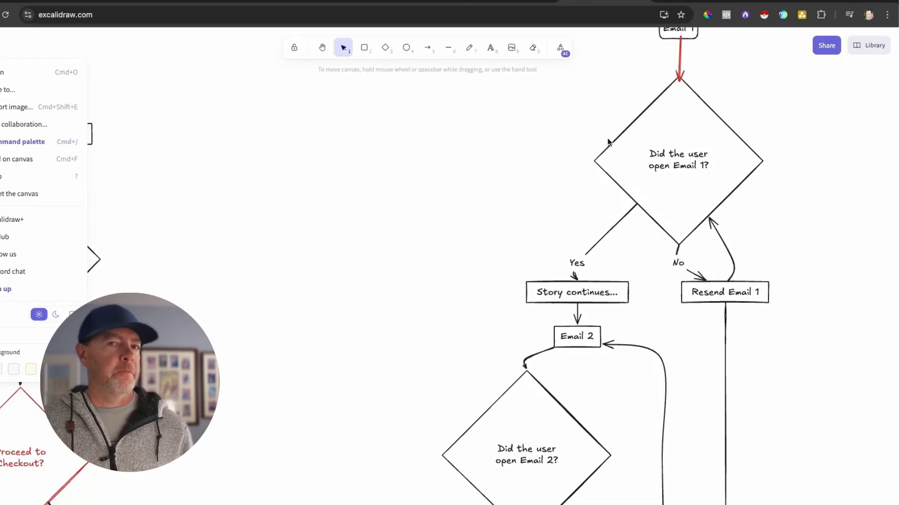
pyautogui.click(680, 2)
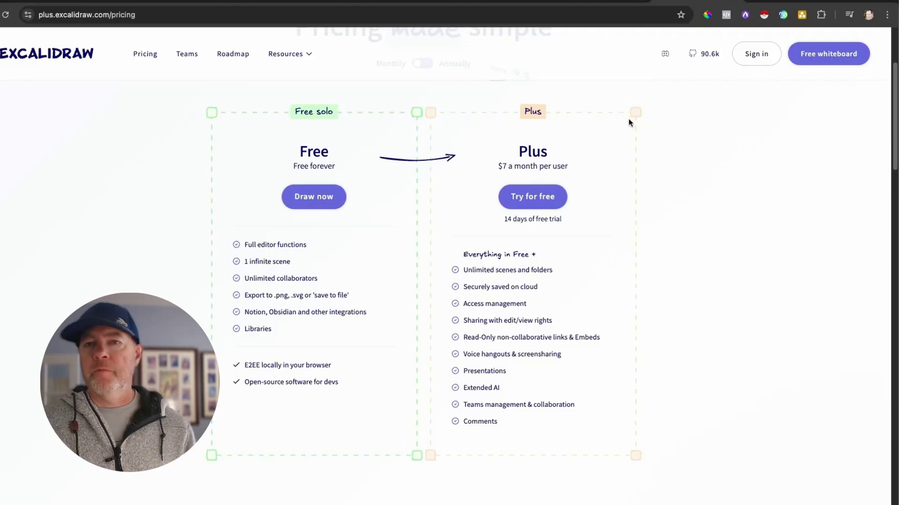
pyautogui.click(573, 2)
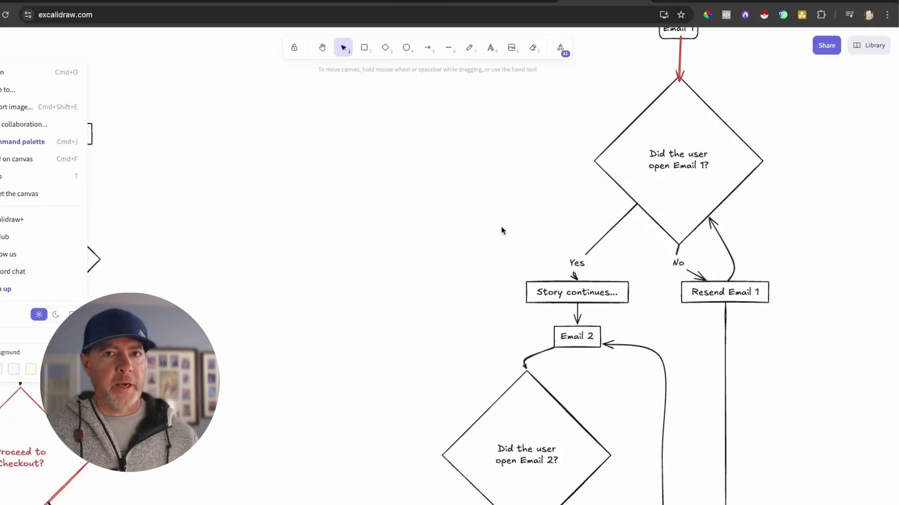
pyautogui.scroll(5, 502, 231)
pyautogui.hscroll(6, 502, 230)
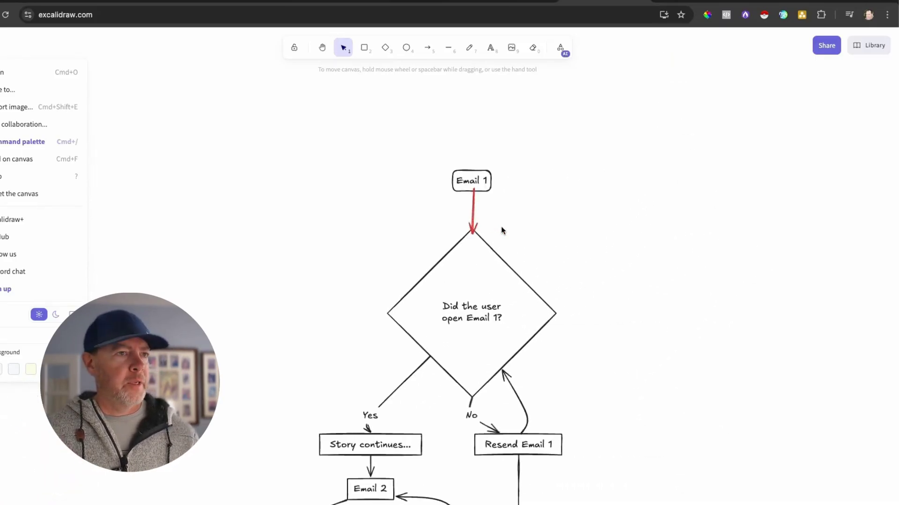